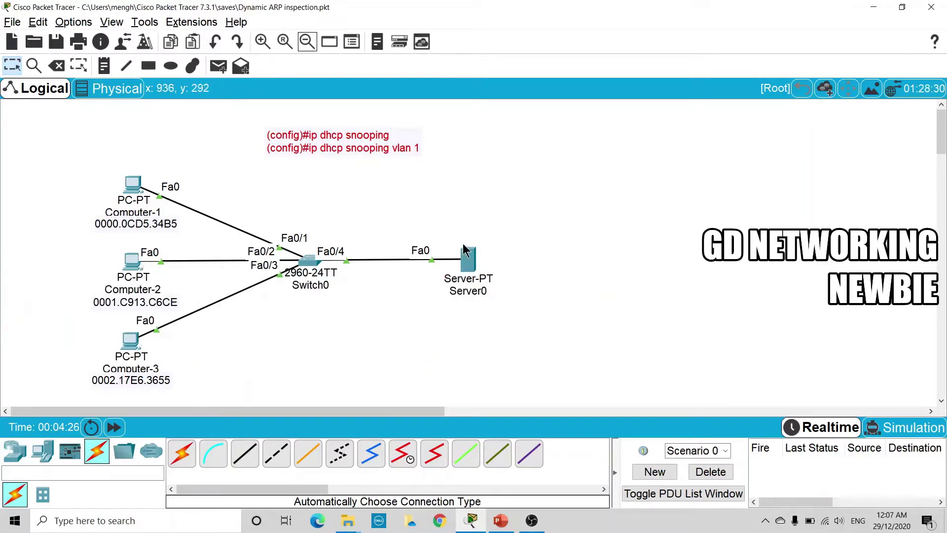
# Step: Renew Computer-1's IP address by switching its IP configuration to Static and back to DHCP, and close its window
pyautogui.click(132, 186)
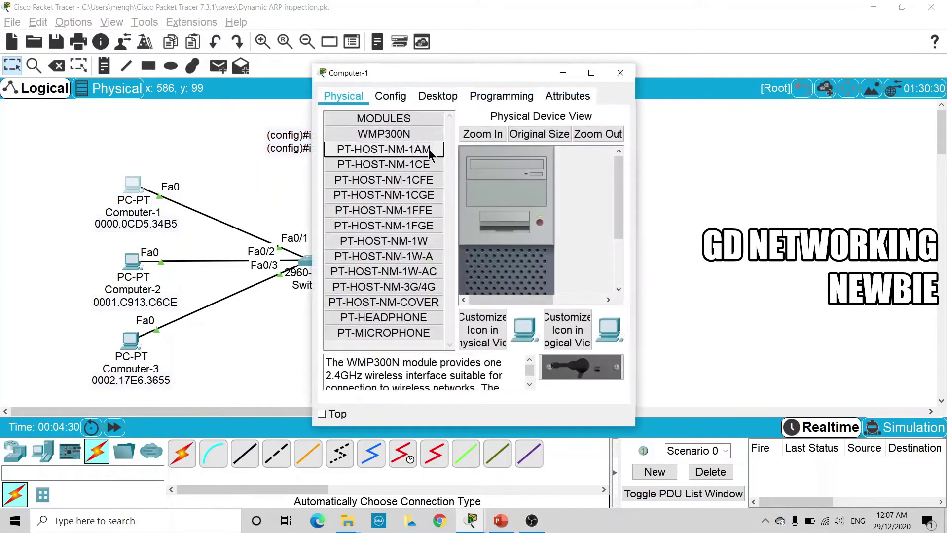
pyautogui.click(429, 103)
pyautogui.click(365, 143)
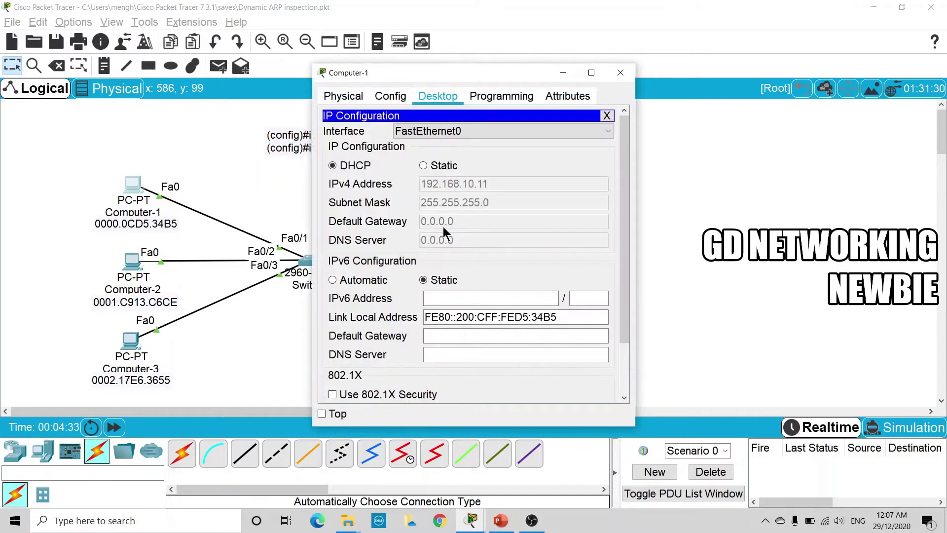
pyautogui.click(436, 165)
pyautogui.click(344, 166)
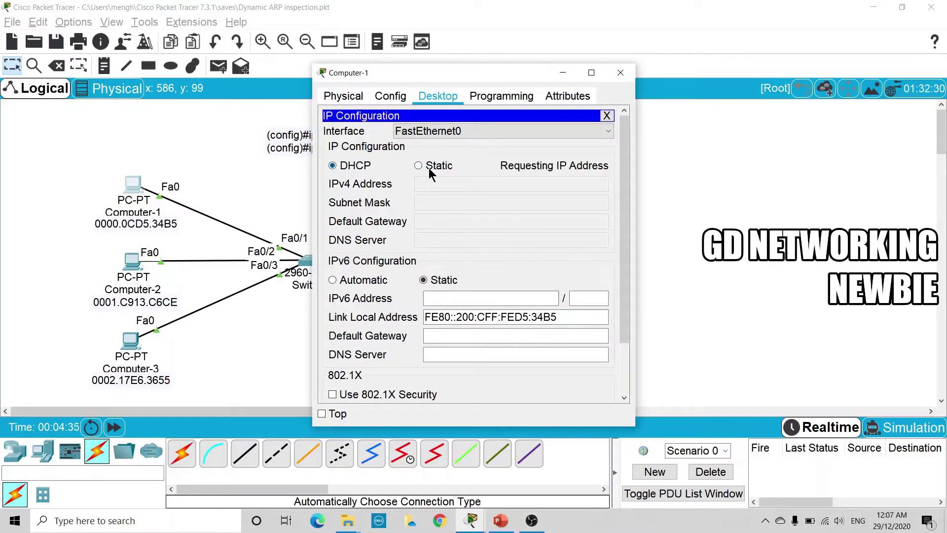
pyautogui.click(622, 79)
# Step: Renew Computer-2's IP address by switching its IP configuration to Static and back to DHCP, and close its window
pyautogui.click(130, 265)
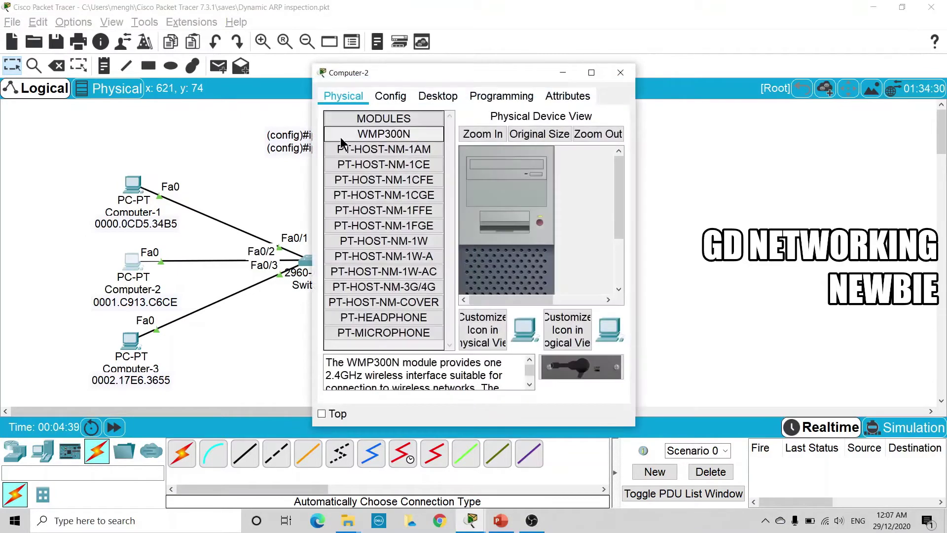
pyautogui.click(437, 99)
pyautogui.click(355, 151)
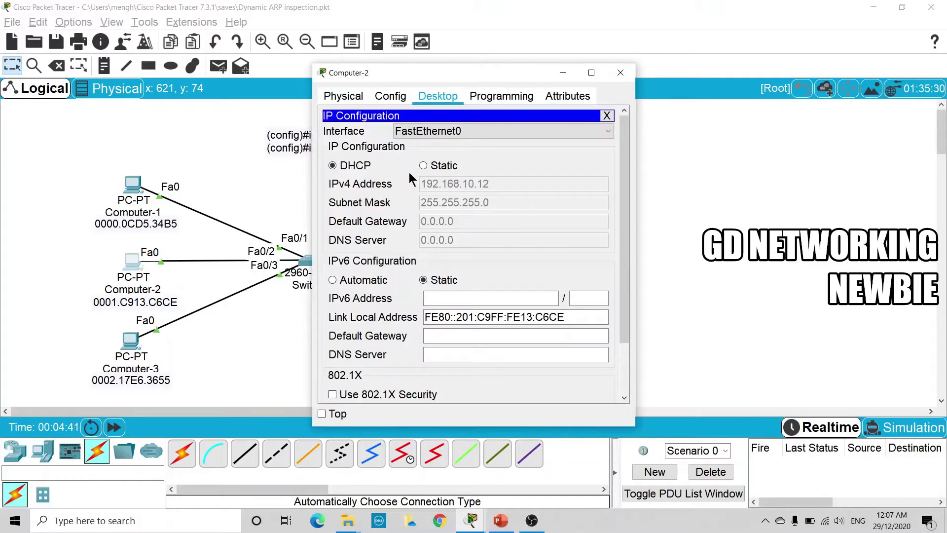
pyautogui.click(423, 165)
pyautogui.click(351, 166)
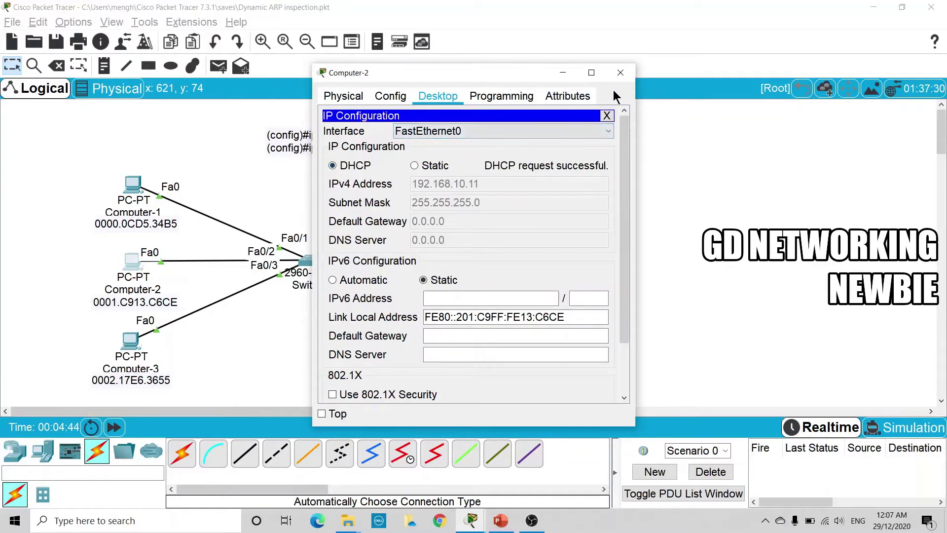
pyautogui.click(621, 73)
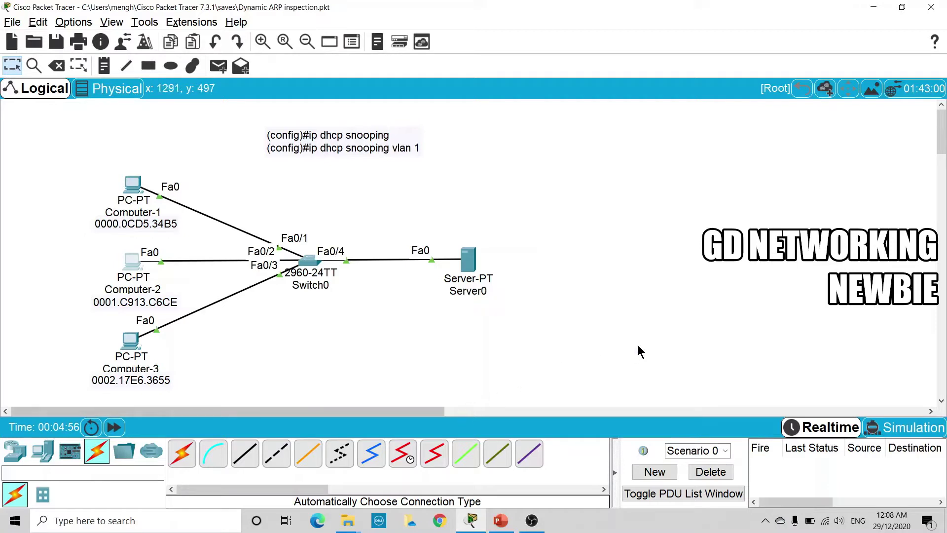
# Step: Place the note with the FastEthernet 0/4 "ip dhcp snooping trust" commands above the server and shift the "ip dhcp snooping vlan 1" note slightly up
pyautogui.scroll(-3, 637, 344)
pyautogui.moveTo(824, 395); pyautogui.dragTo(315, 273)
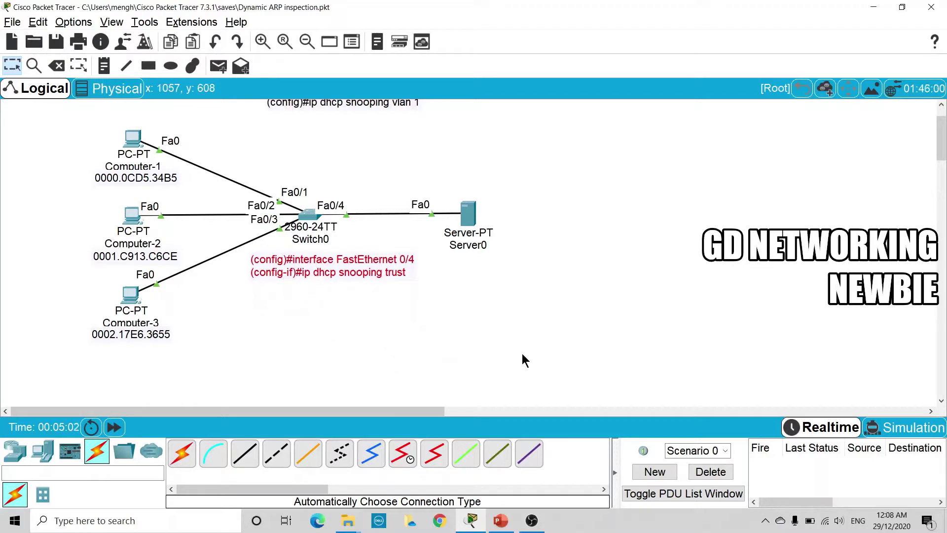
pyautogui.scroll(2, 521, 353)
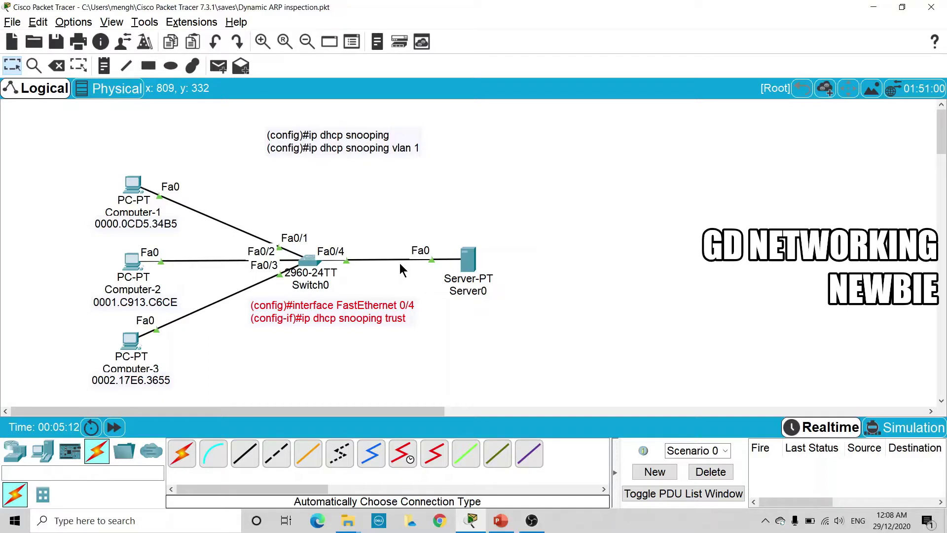
pyautogui.moveTo(361, 304); pyautogui.dragTo(579, 107)
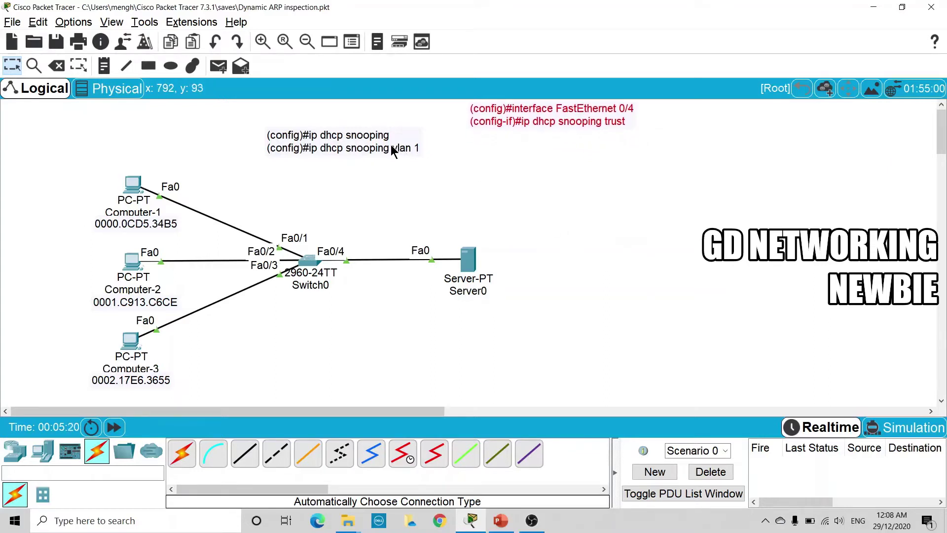
pyautogui.moveTo(390, 145); pyautogui.dragTo(389, 122)
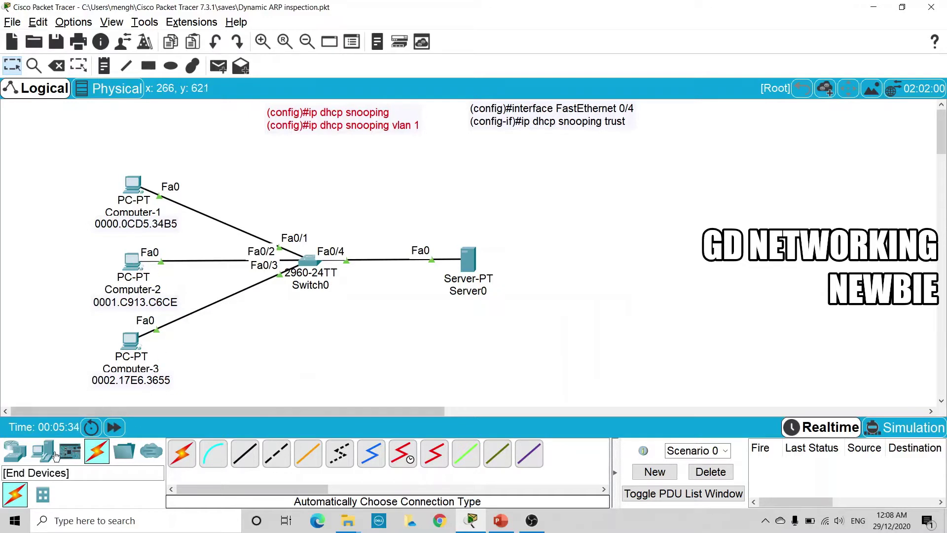
# Step: Add a PC below Switch0 and give it Computer-1's address, static IPv4 192.168.10.14 with subnet mask 255.255.255.0
pyautogui.moveTo(55, 455); pyautogui.dragTo(125, 402)
pyautogui.moveTo(335, 374); pyautogui.dragTo(324, 352)
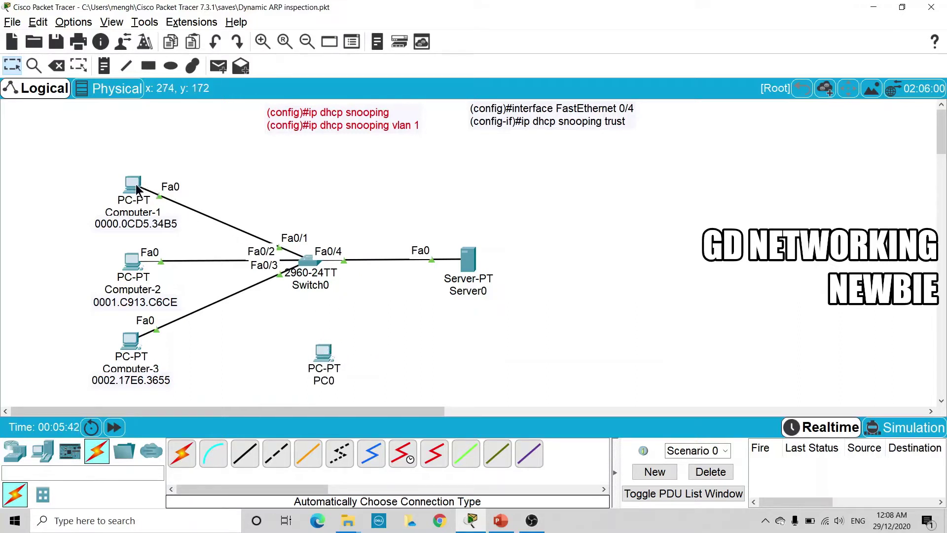
pyautogui.moveTo(136, 188)
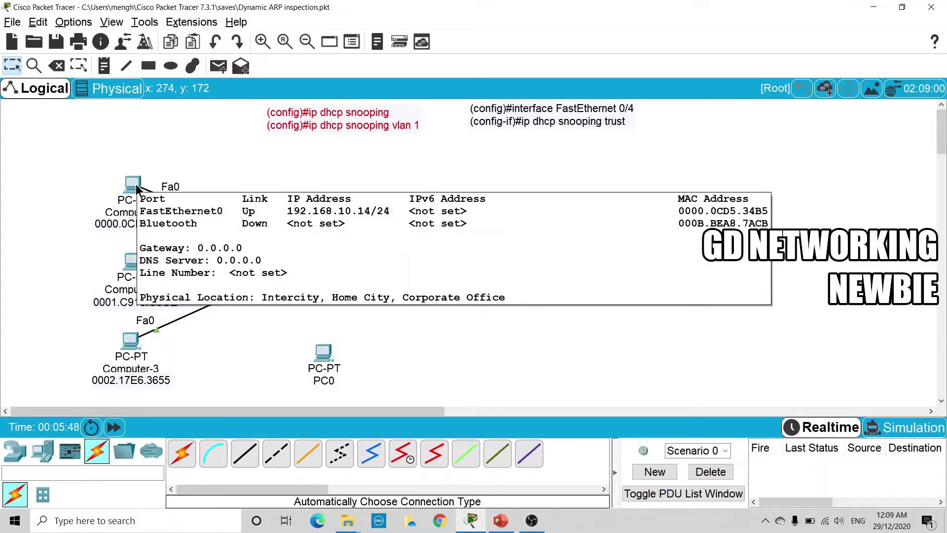
pyautogui.click(330, 351)
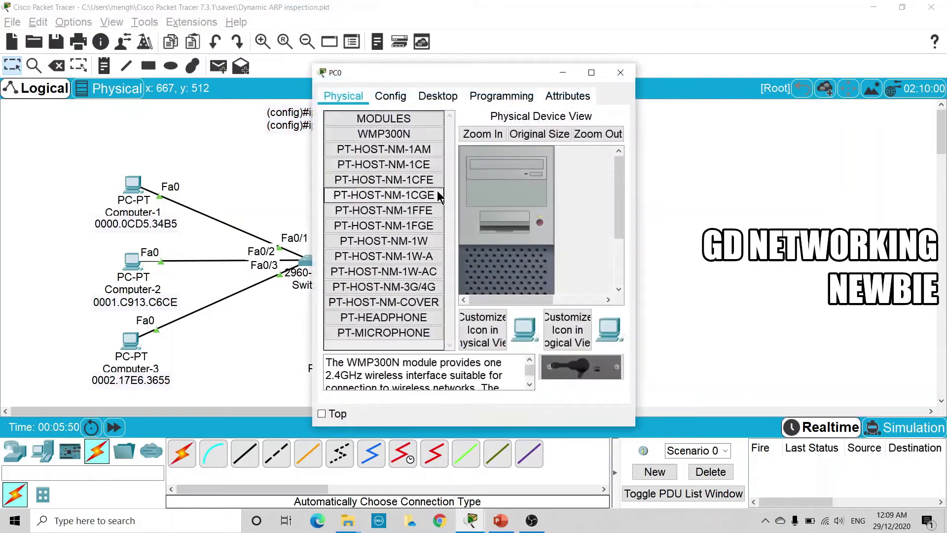
pyautogui.click(438, 96)
pyautogui.moveTo(416, 74); pyautogui.dragTo(327, 74)
pyautogui.click(271, 143)
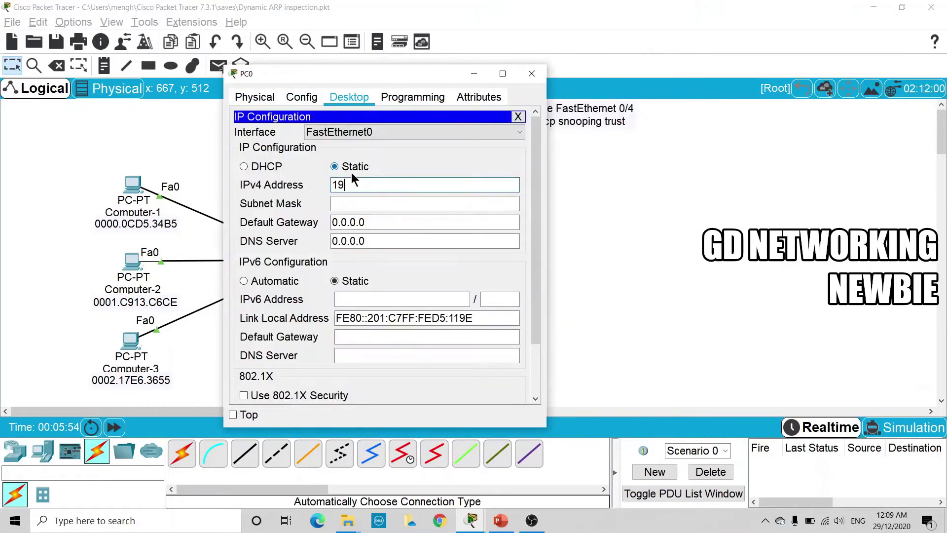
pyautogui.write('192.168.10.14')
pyautogui.click(474, 74)
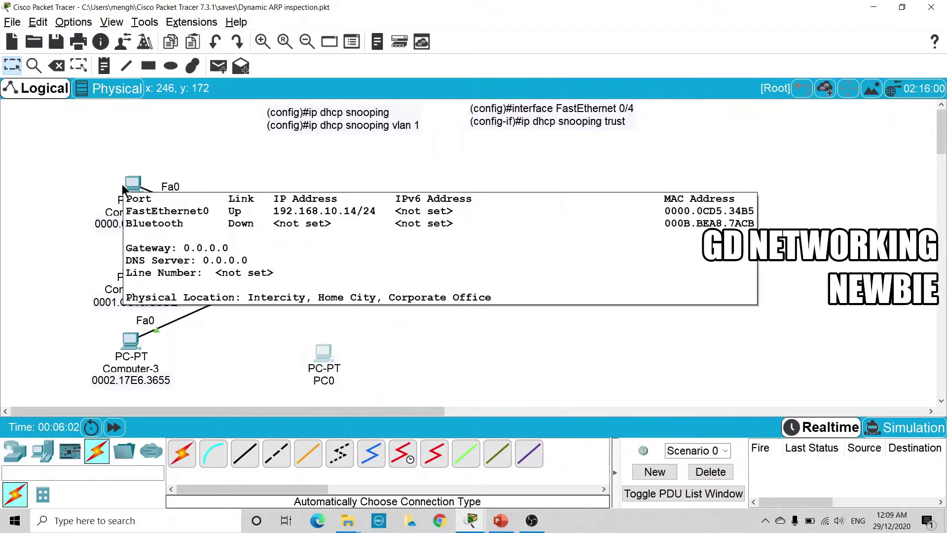
pyautogui.click(323, 352)
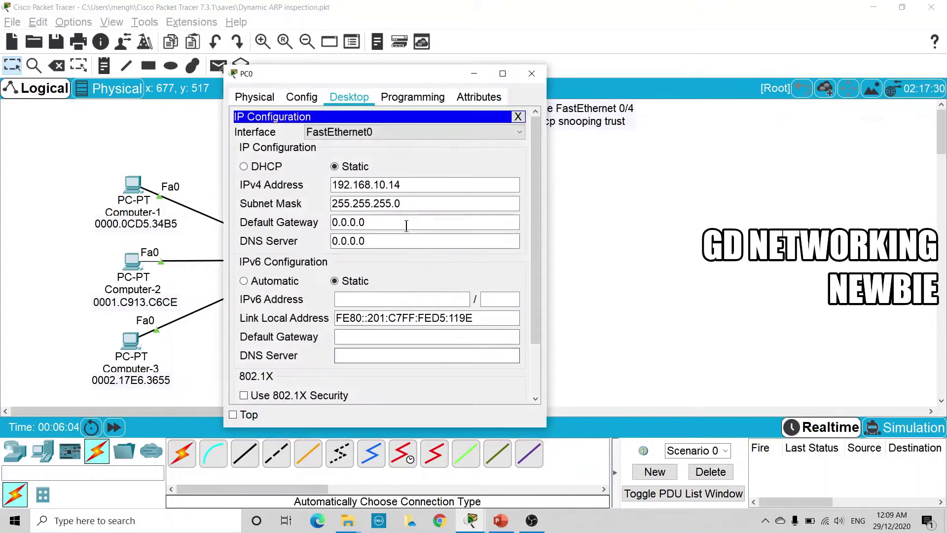
pyautogui.click(410, 187)
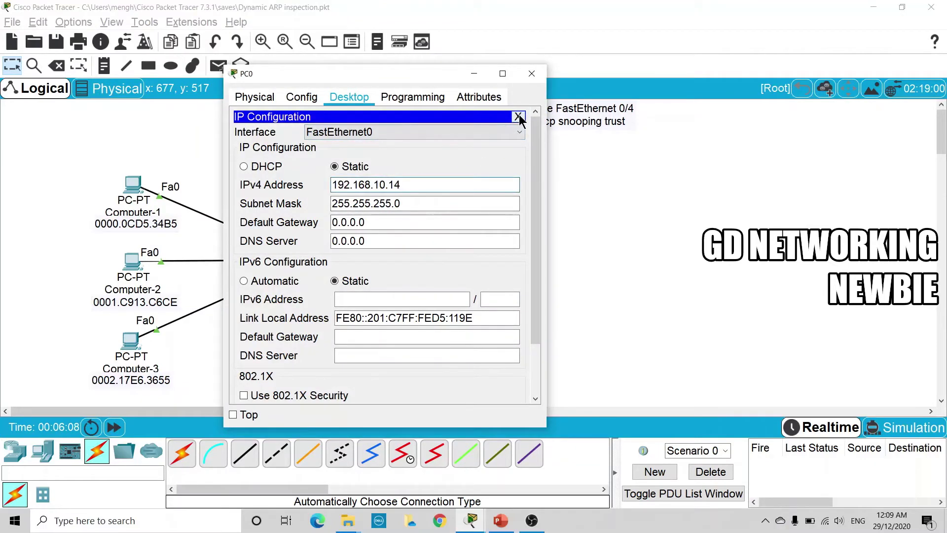
pyautogui.click(531, 74)
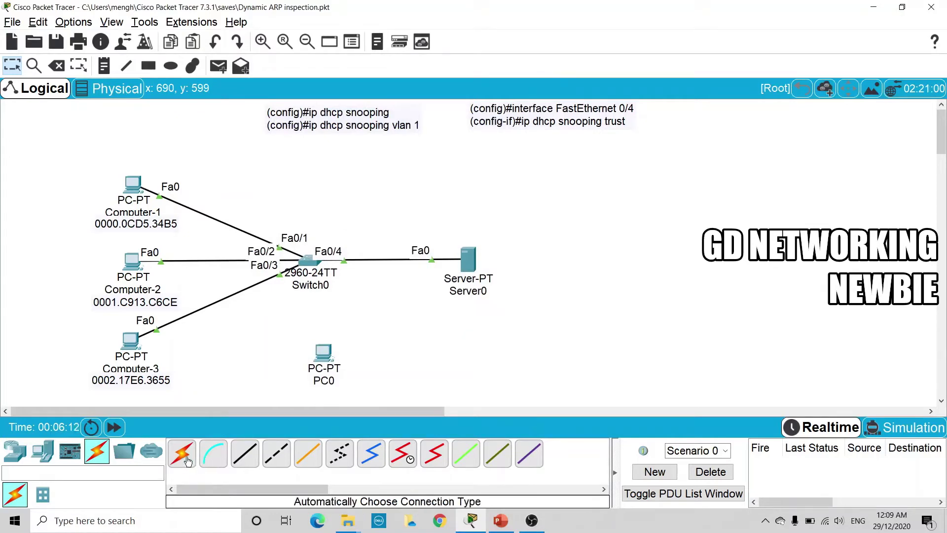
# Step: Connect PC0's FastEthernet0 to Switch0's FastEthernet0/6 with a copper straight-through cable, straighten the link and fast-forward the simulation time
pyautogui.click(238, 461)
pyautogui.click(322, 354)
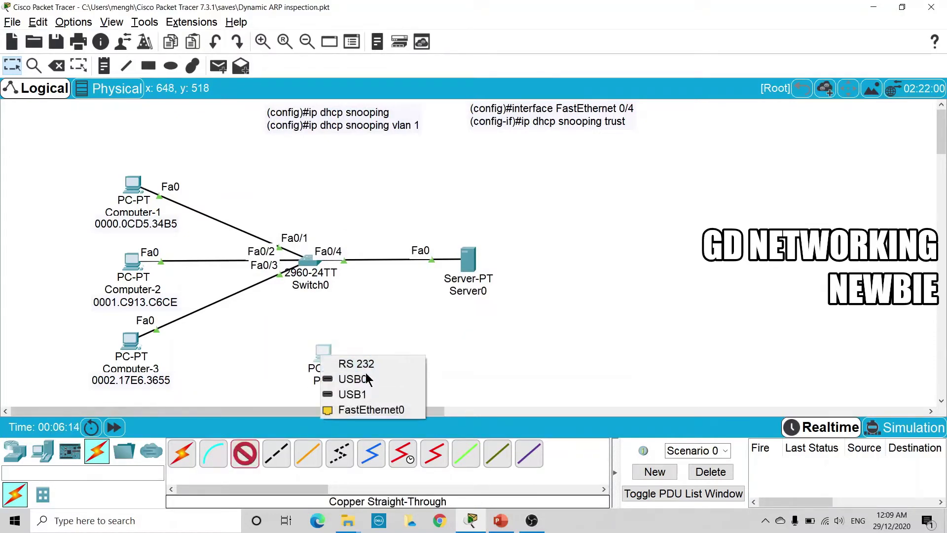
pyautogui.click(367, 409)
pyautogui.click(308, 259)
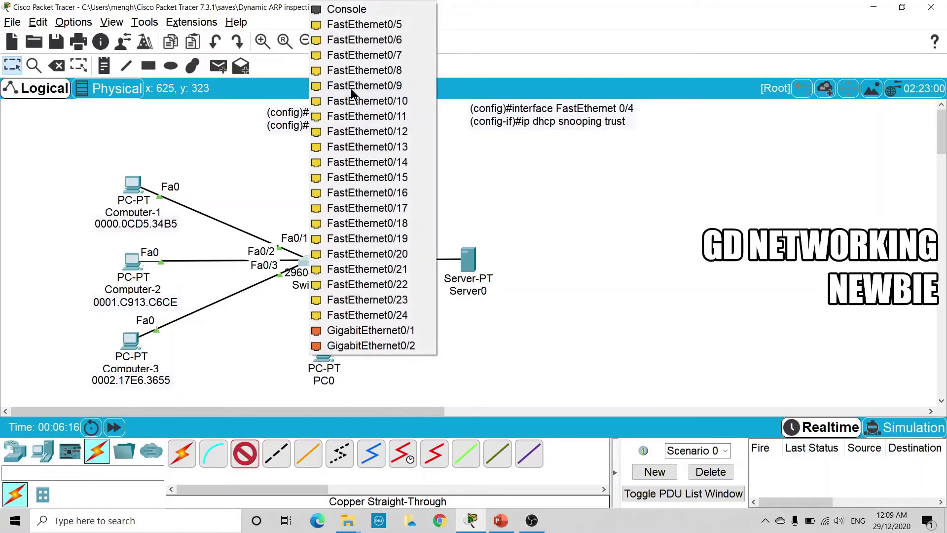
pyautogui.click(363, 41)
pyautogui.moveTo(326, 352); pyautogui.dragTo(313, 362)
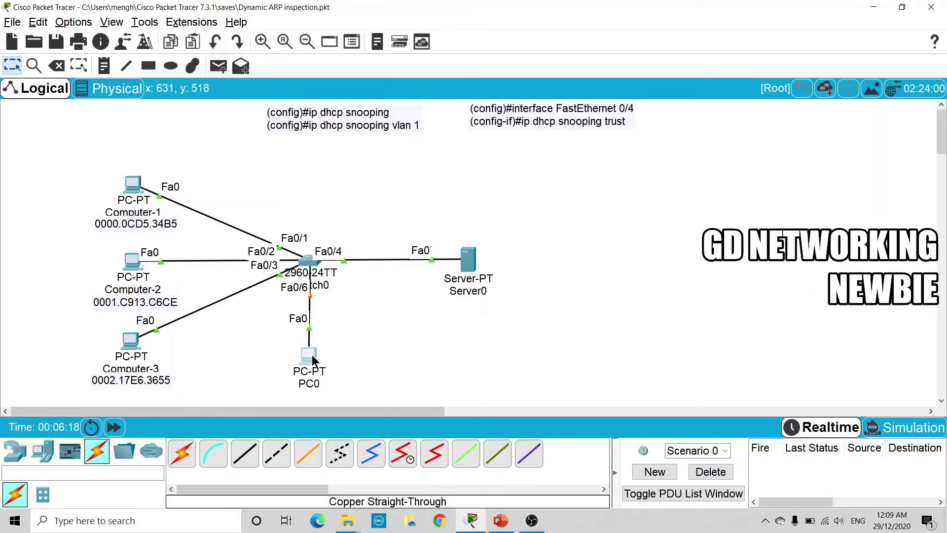
pyautogui.click(114, 427)
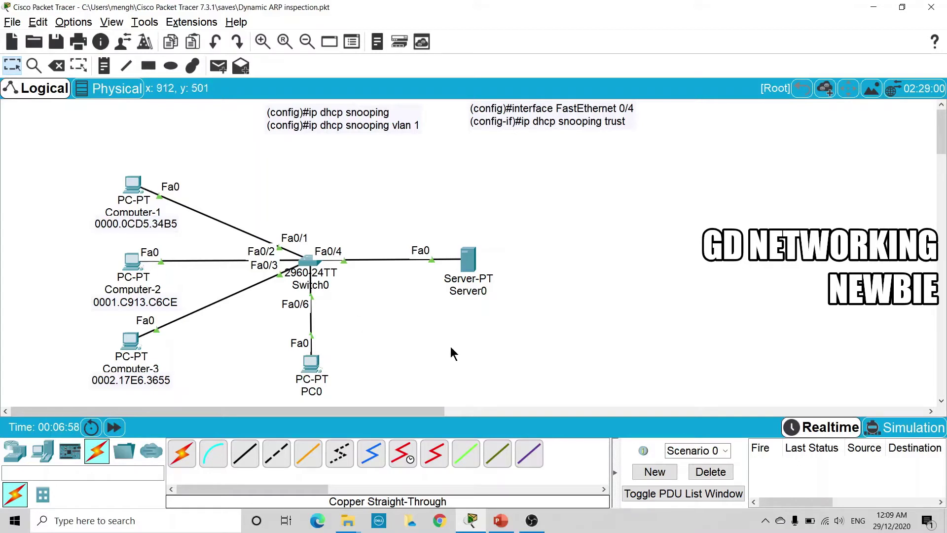
# Step: Look up Computer-2's IP address and ping 192.168.10.11 from PC0's command prompt, widening the window to read the replies
pyautogui.moveTo(136, 267)
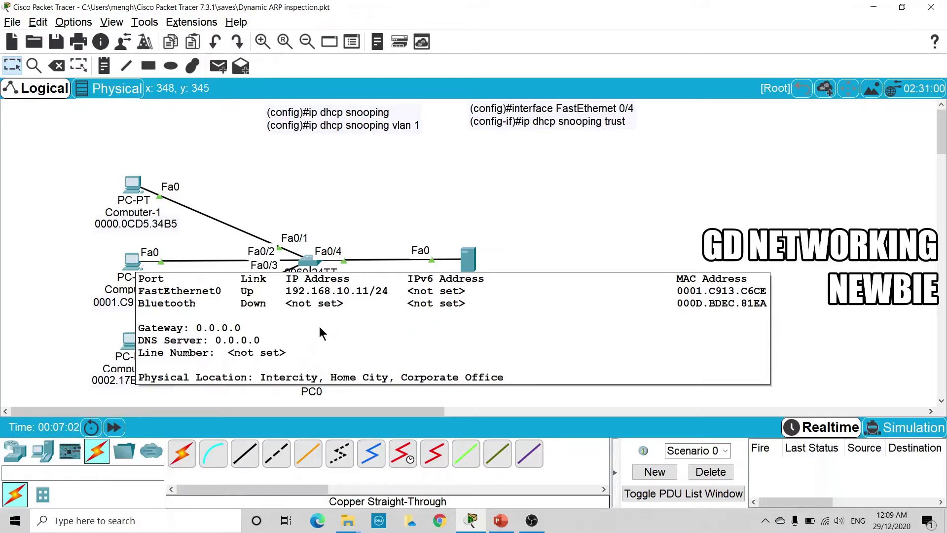
pyautogui.click(310, 363)
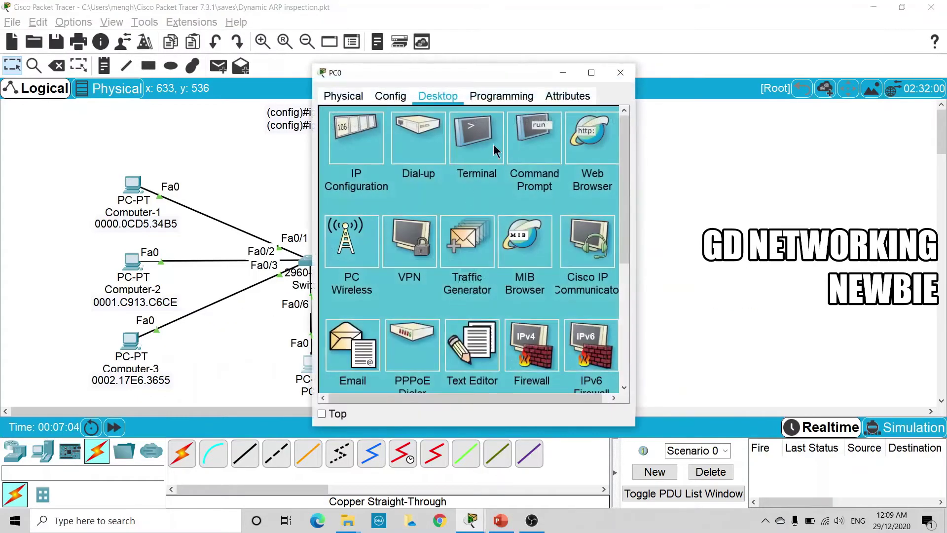
pyautogui.click(524, 137)
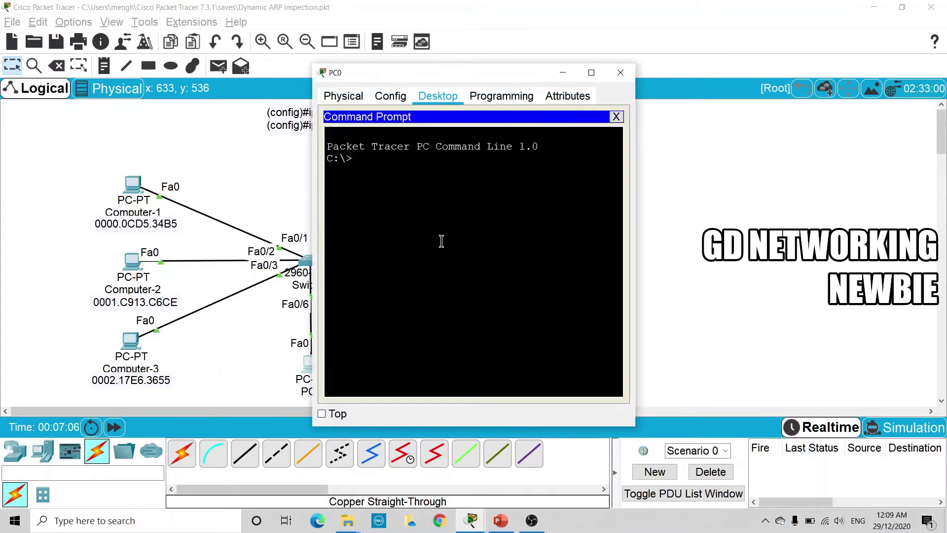
pyautogui.write('ping 192.168.10.')
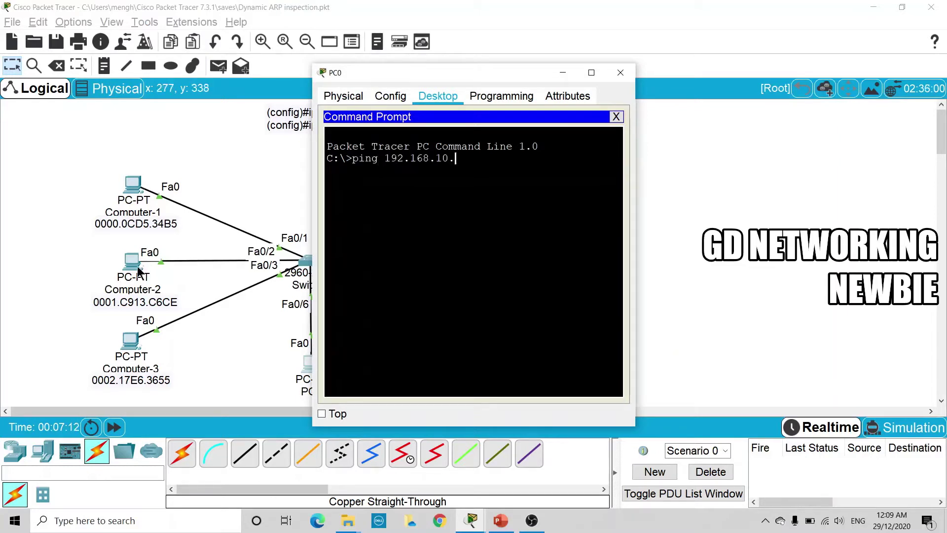
pyautogui.click(561, 73)
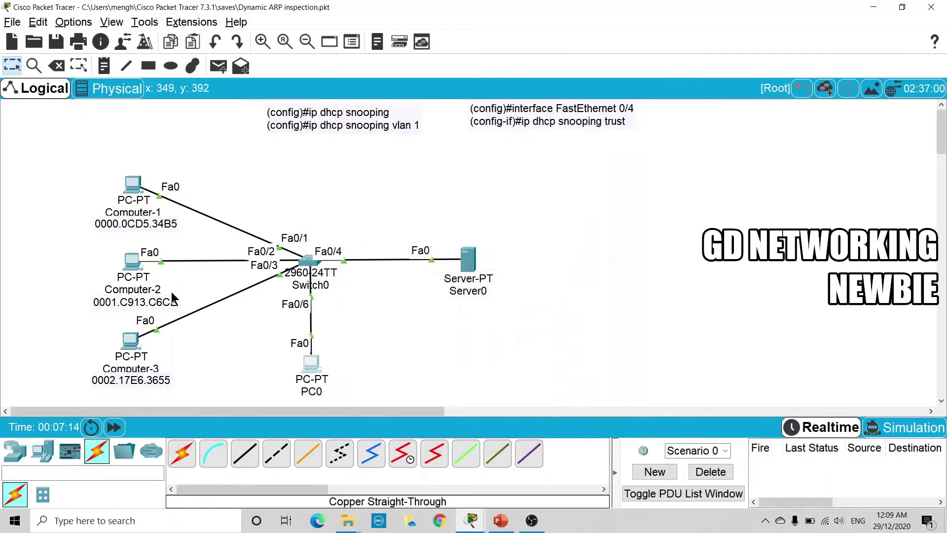
pyautogui.moveTo(133, 276)
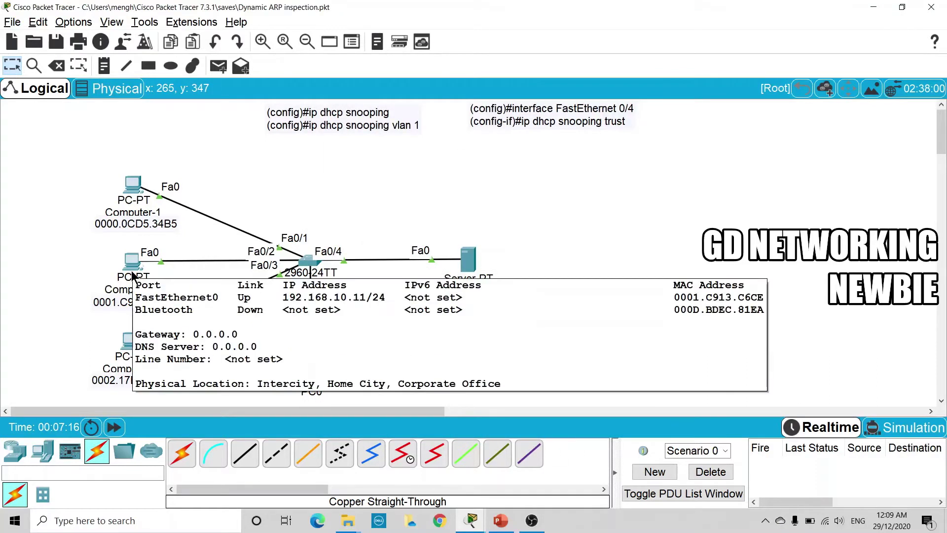
pyautogui.click(317, 365)
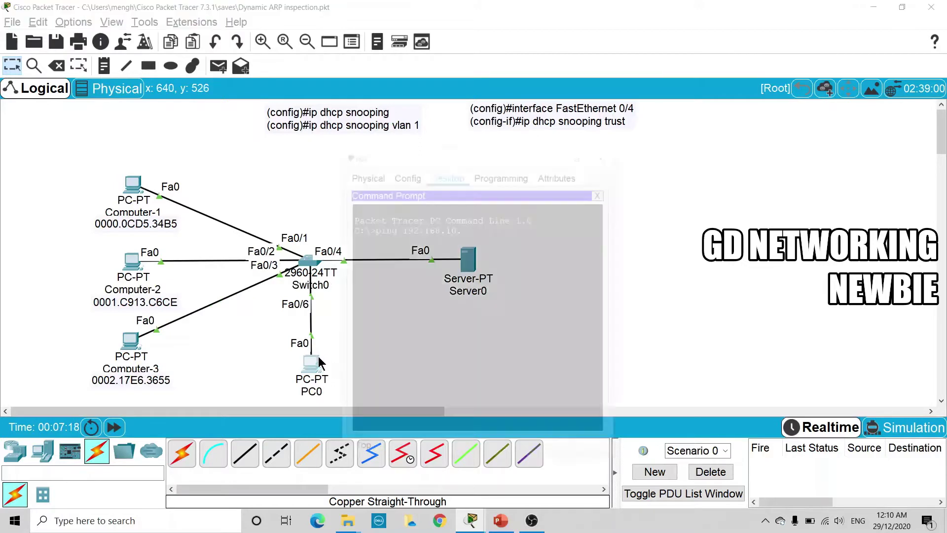
pyautogui.write('11')
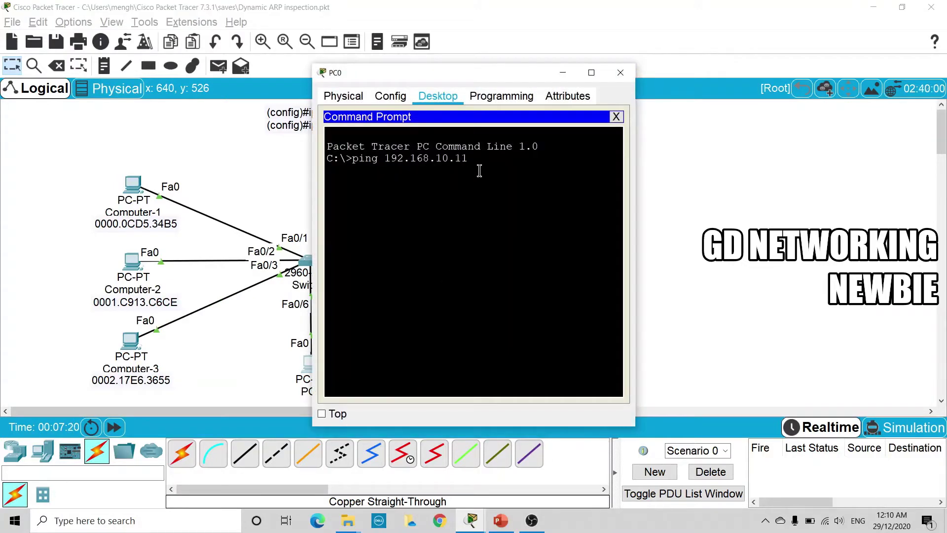
pyautogui.press('Return')
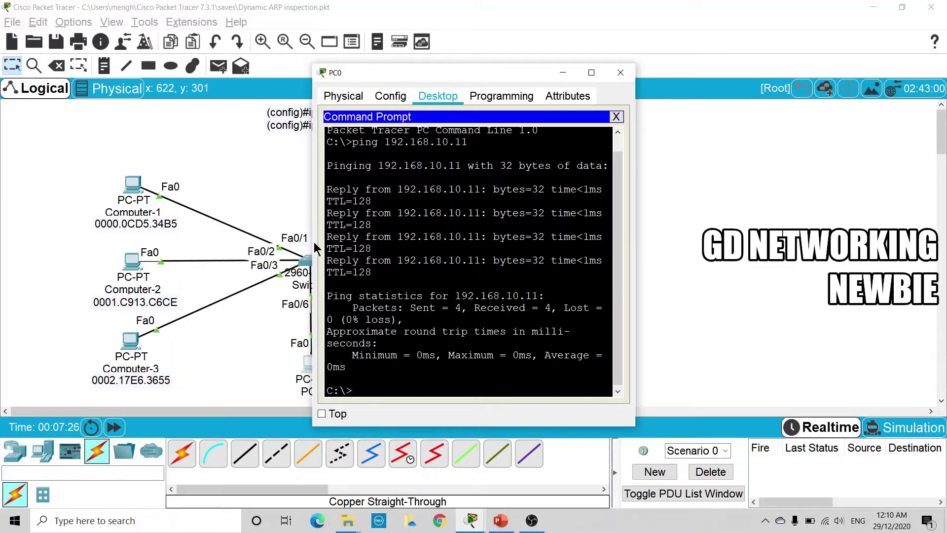
pyautogui.moveTo(313, 241); pyautogui.dragTo(154, 240)
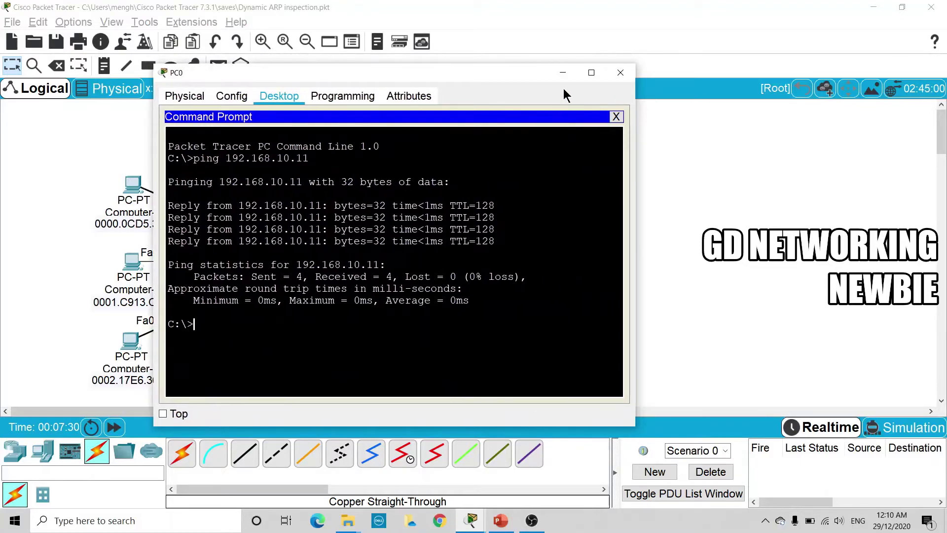
pyautogui.click(564, 73)
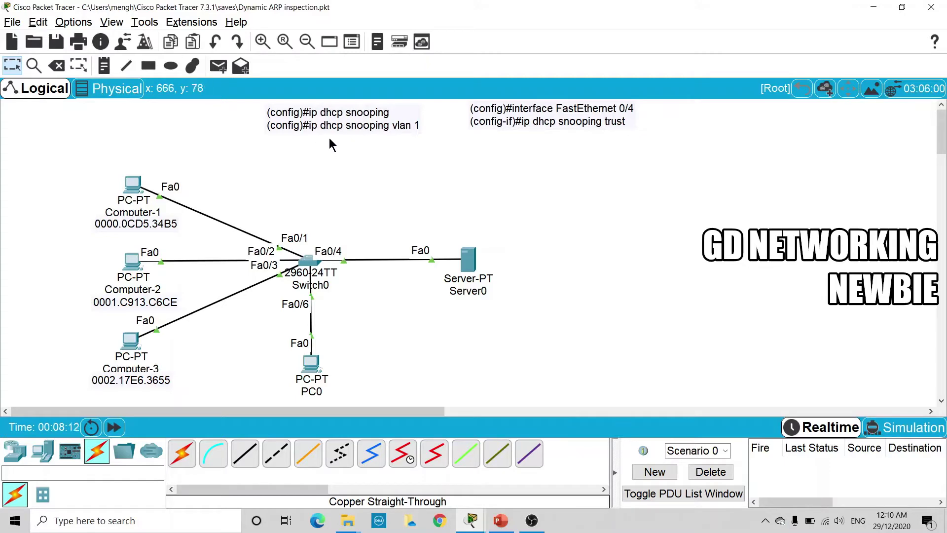
pyautogui.moveTo(336, 286)
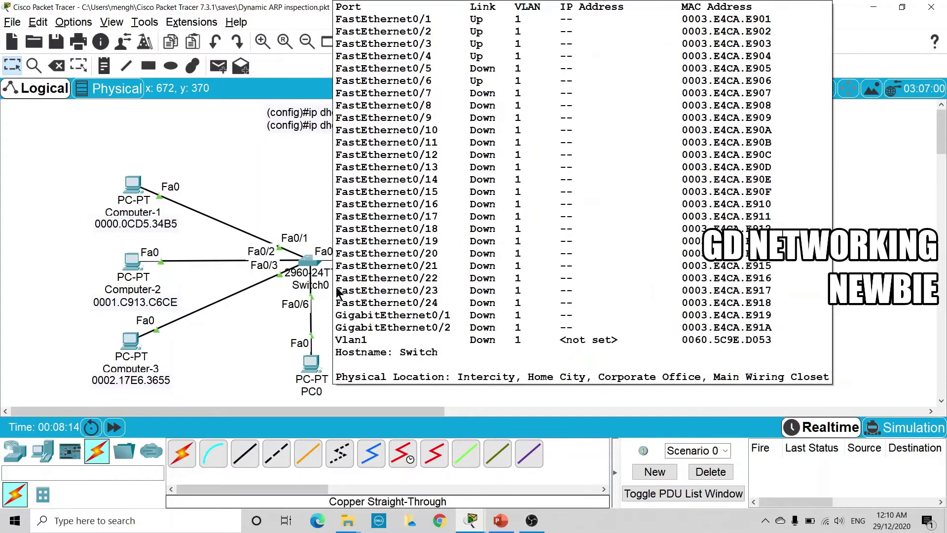
# Step: Enter privileged mode in Switch0's CLI and list the snooping table with "show ip dhcp snooping binding"
pyautogui.click(314, 269)
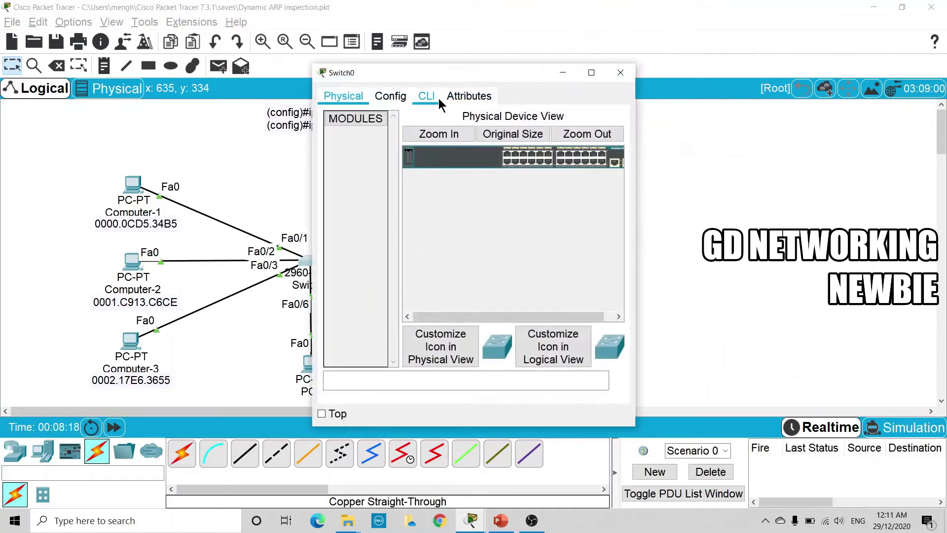
pyautogui.click(427, 96)
pyautogui.press('Return')
pyautogui.press('Return')
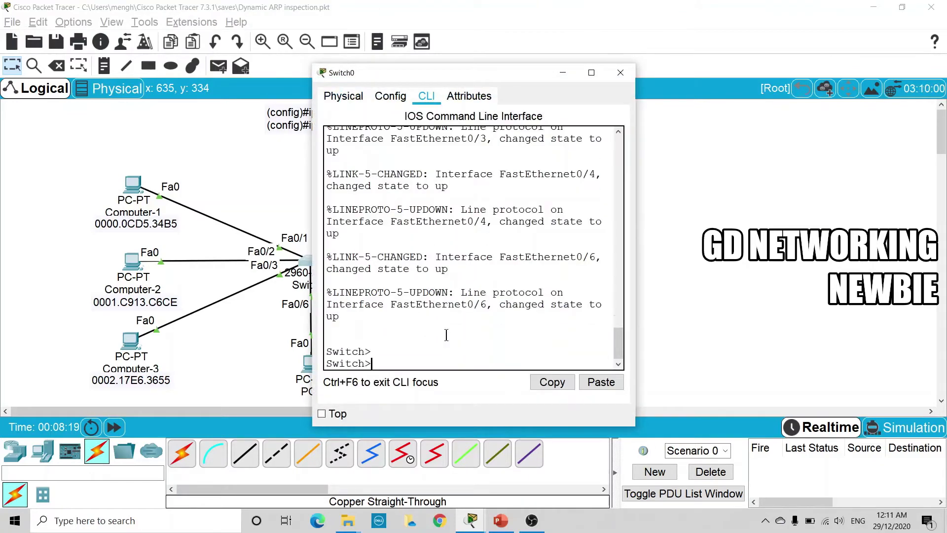
pyautogui.write('en')
pyautogui.press('Return')
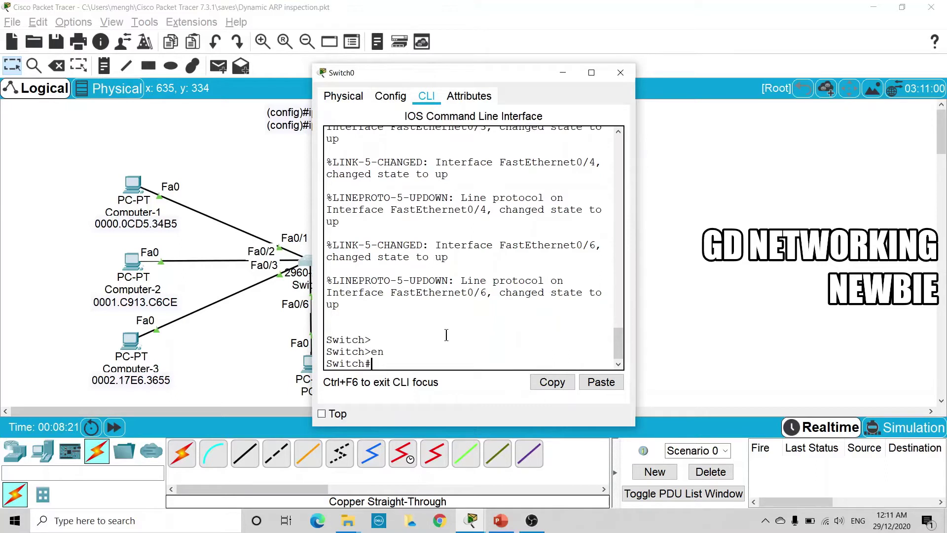
pyautogui.write('show')
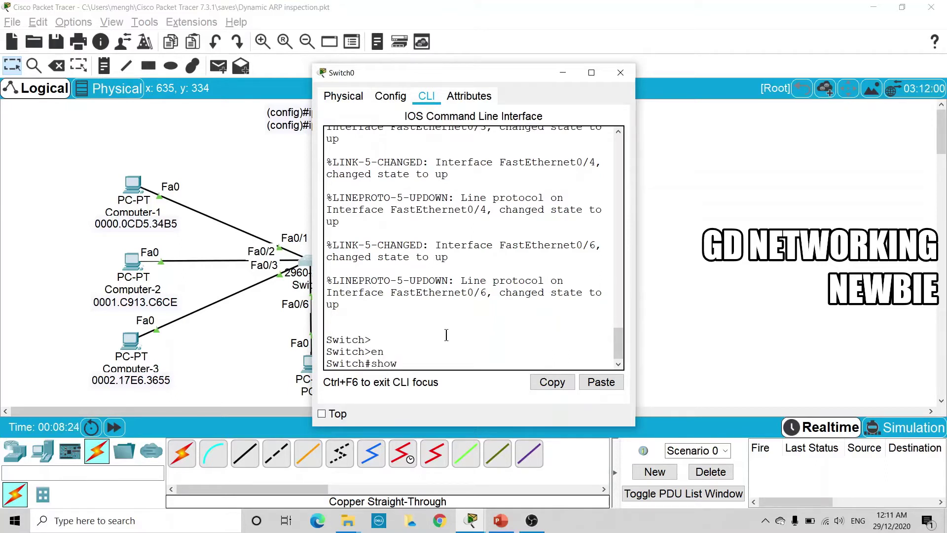
pyautogui.write(' ip dhcp sn')
pyautogui.press('Tab')
pyautogui.write('bin')
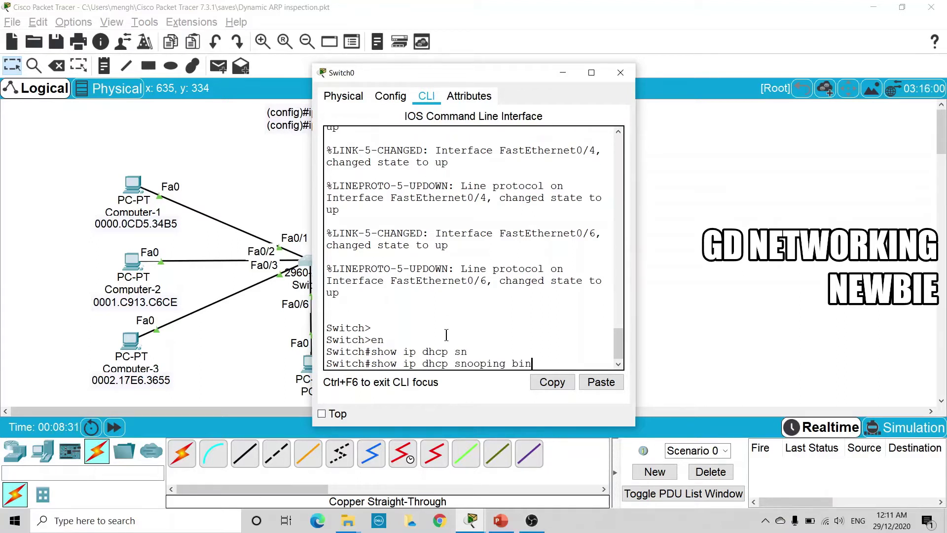
pyautogui.press('Tab')
pyautogui.press('Return')
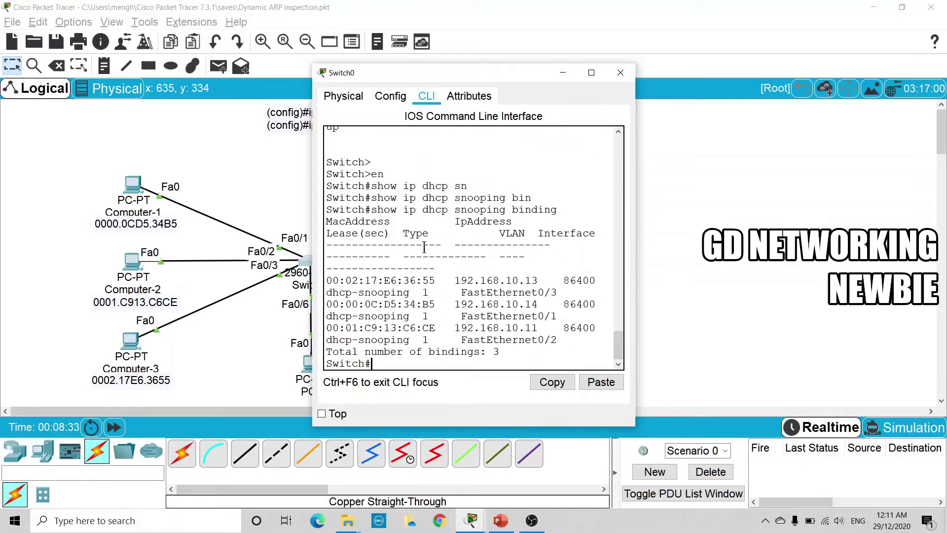
# Step: Widen Switch0's window and examine the IP and MAC address pairs in the binding table, particularly the 192.168.10.14 entry, then minimize it
pyautogui.moveTo(311, 239); pyautogui.dragTo(38, 239)
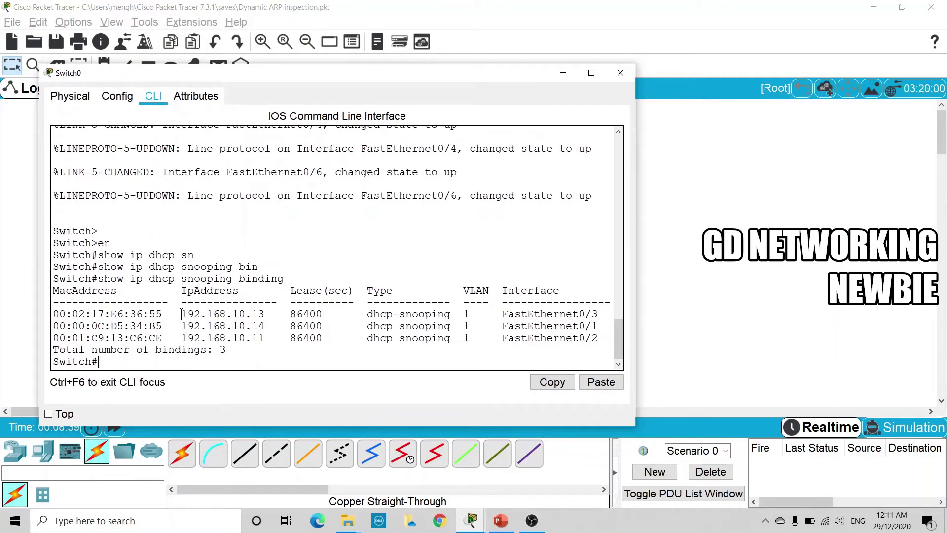
pyautogui.moveTo(182, 313); pyautogui.dragTo(271, 313)
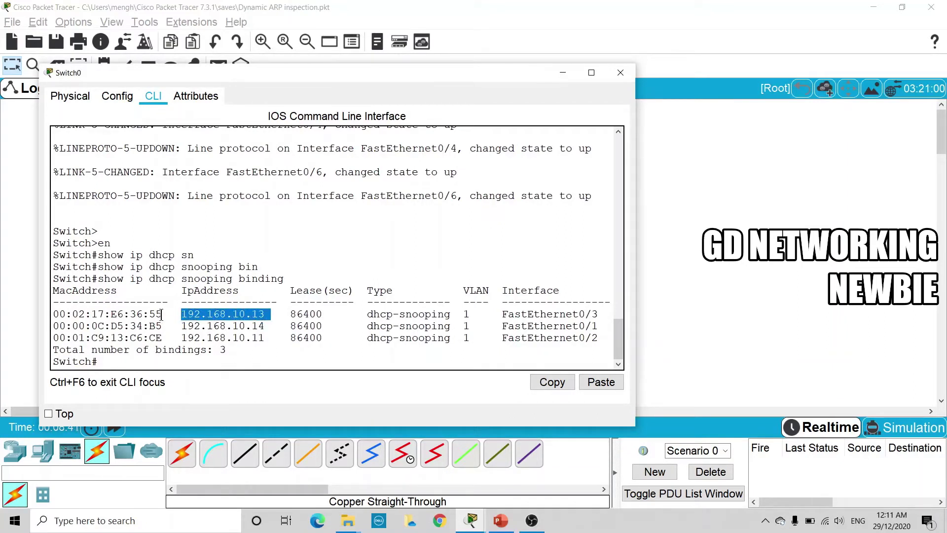
pyautogui.moveTo(161, 314); pyautogui.dragTo(54, 313)
pyautogui.moveTo(181, 326); pyautogui.dragTo(105, 325)
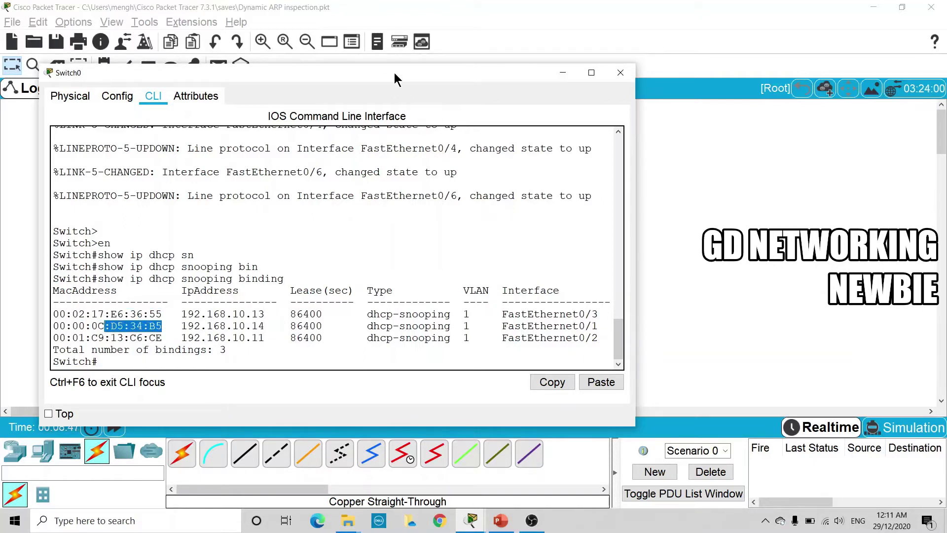
pyautogui.moveTo(394, 74); pyautogui.dragTo(541, 168)
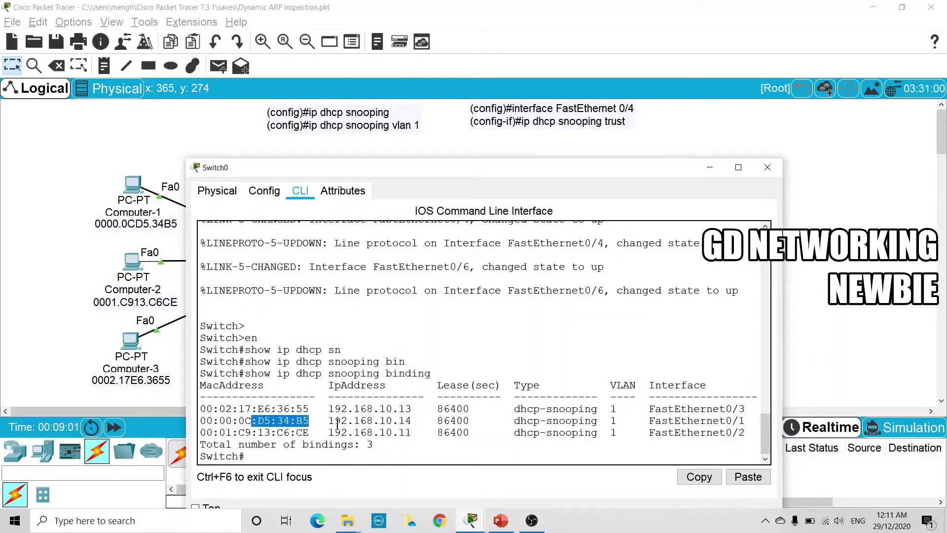
pyautogui.moveTo(329, 420); pyautogui.dragTo(413, 420)
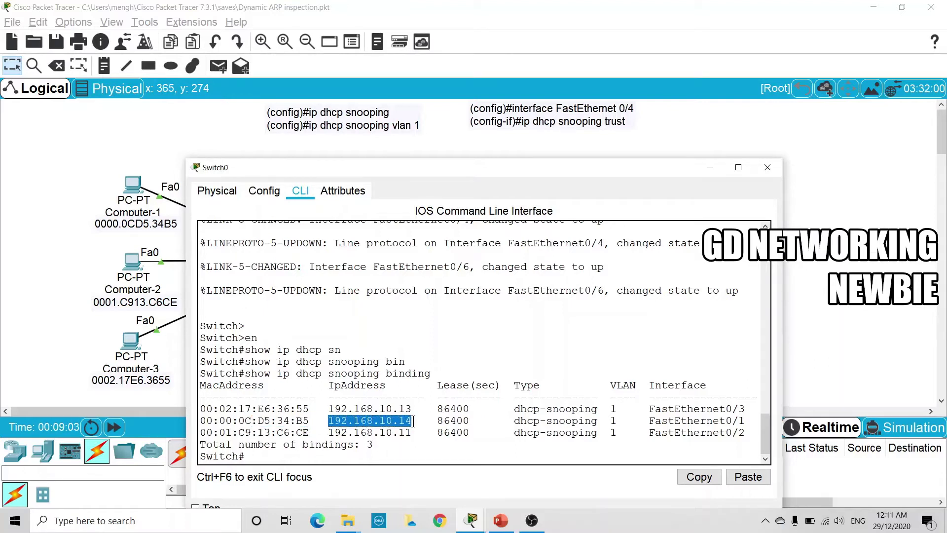
pyautogui.click(710, 167)
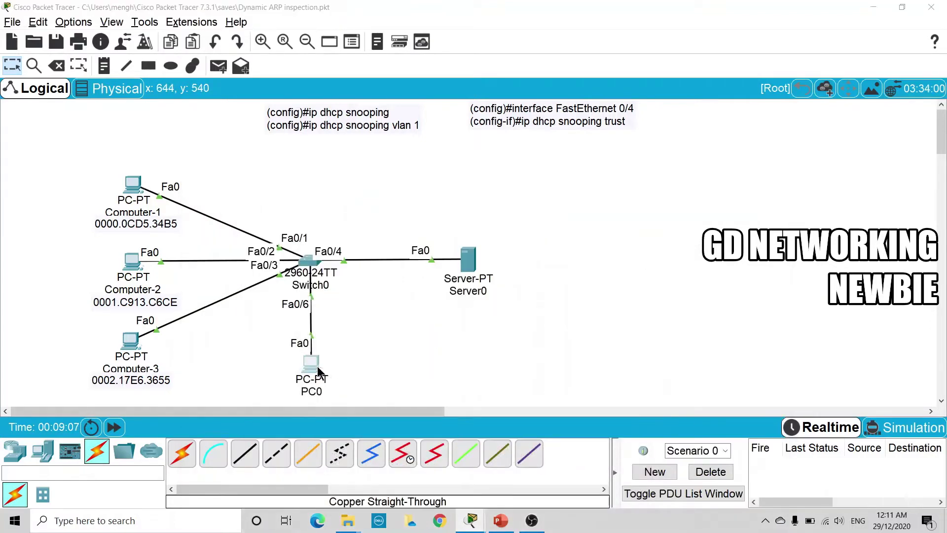
# Step: Check PC0's static IPv4 address in its IP Configuration and close the PC0 window
pyautogui.click(318, 371)
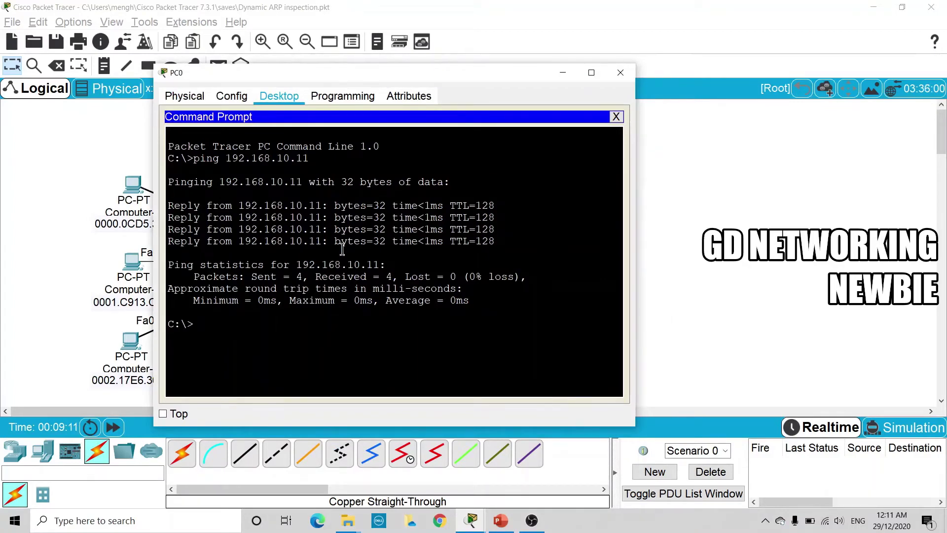
pyautogui.click(616, 116)
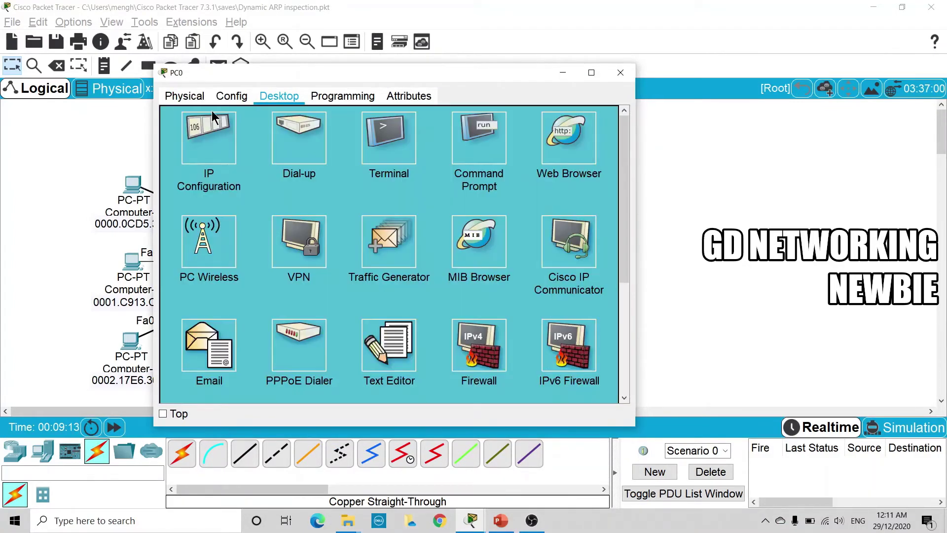
pyautogui.click(214, 130)
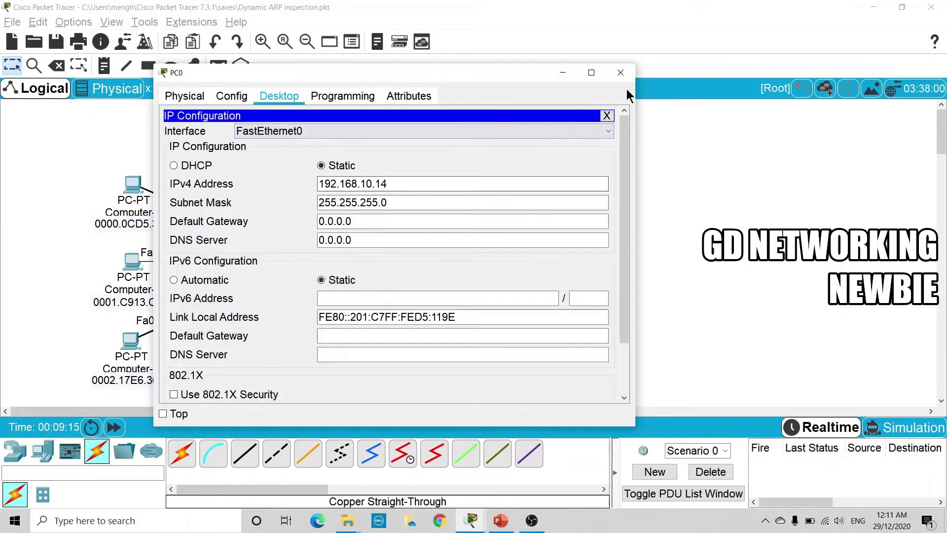
pyautogui.click(620, 73)
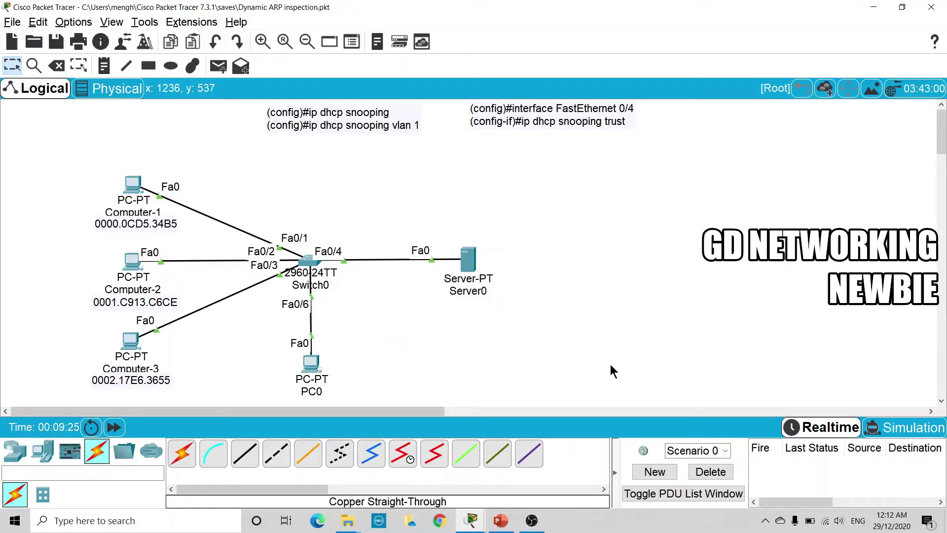
# Step: Return to Switch0's CLI and enter global configuration mode with "config t"
pyautogui.click(312, 269)
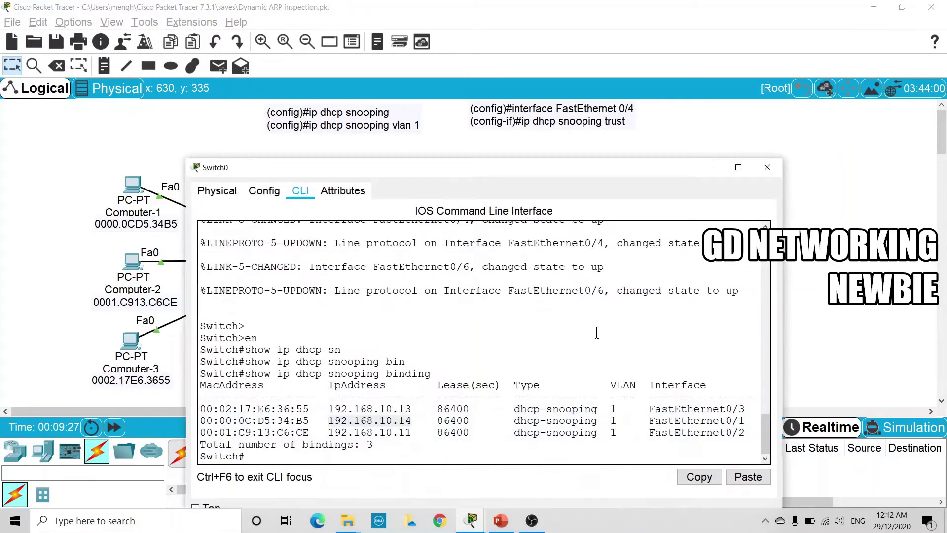
pyautogui.moveTo(416, 171); pyautogui.dragTo(339, 103)
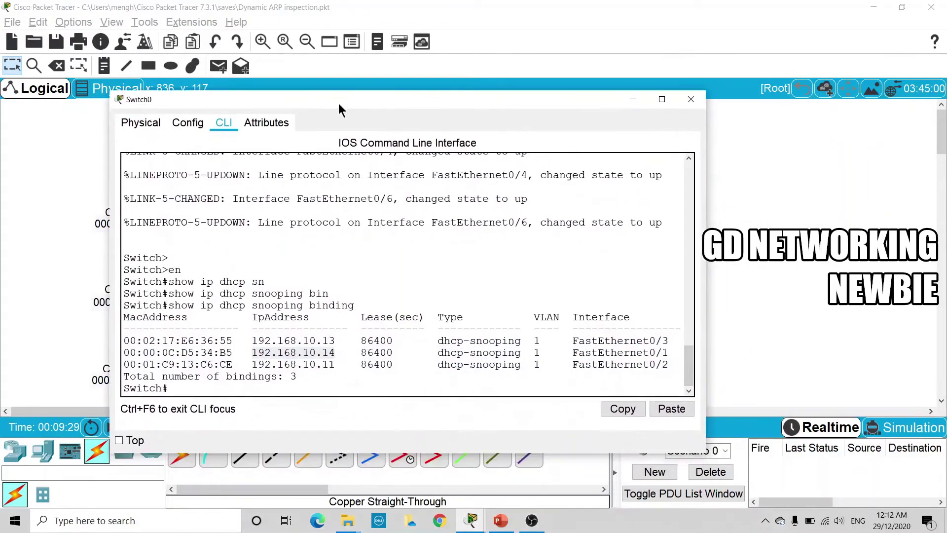
pyautogui.click(212, 395)
pyautogui.press('Return')
pyautogui.press('Return')
pyautogui.press('Return')
pyautogui.press('Return')
pyautogui.press('Return')
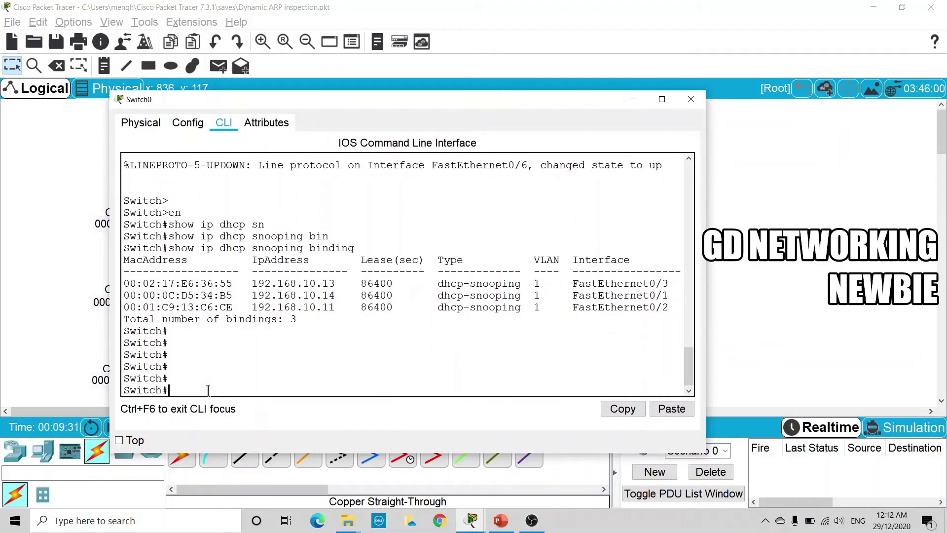
pyautogui.write('config t')
pyautogui.press('Return')
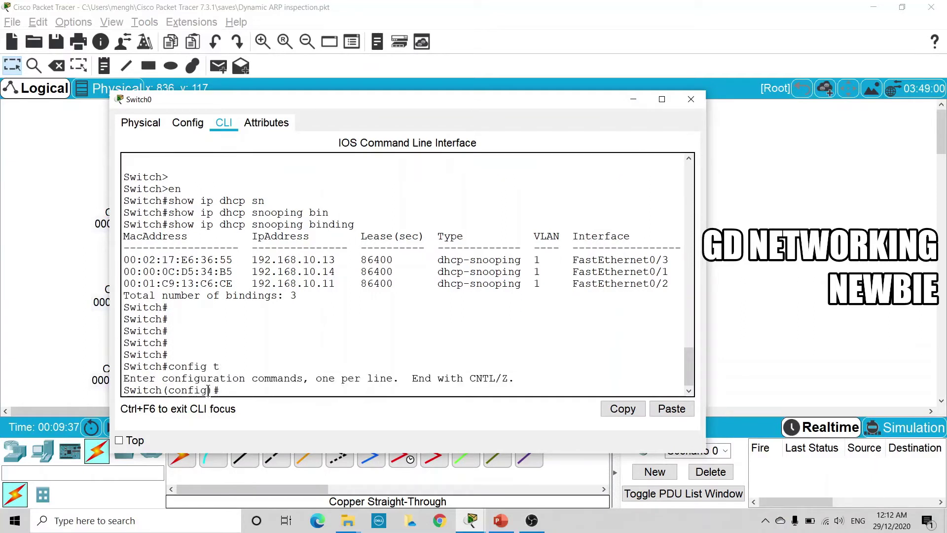
# Step: Enable dynamic ARP inspection on VLAN 1 with "ip arp inspection vlan 1" and close Switch0's window
pyautogui.write('ip')
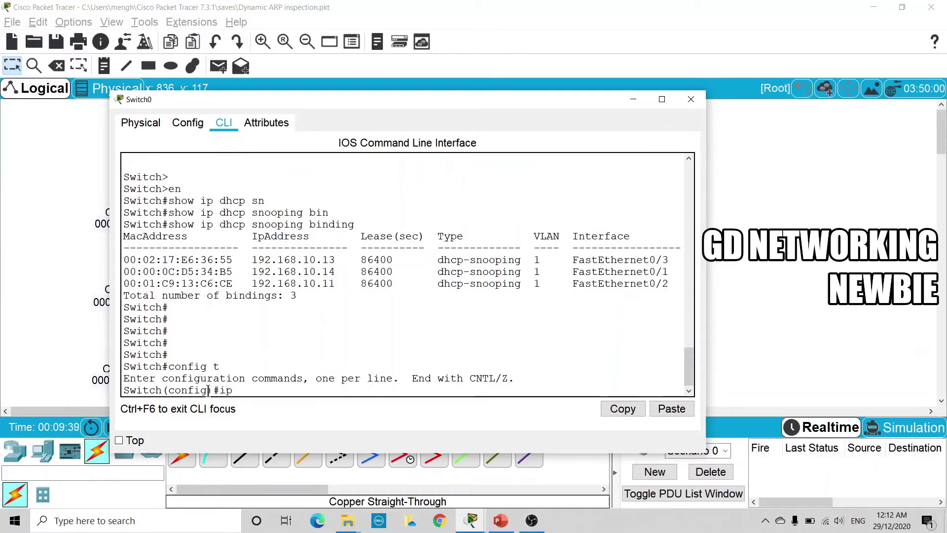
pyautogui.write(' arp')
pyautogui.press('Tab')
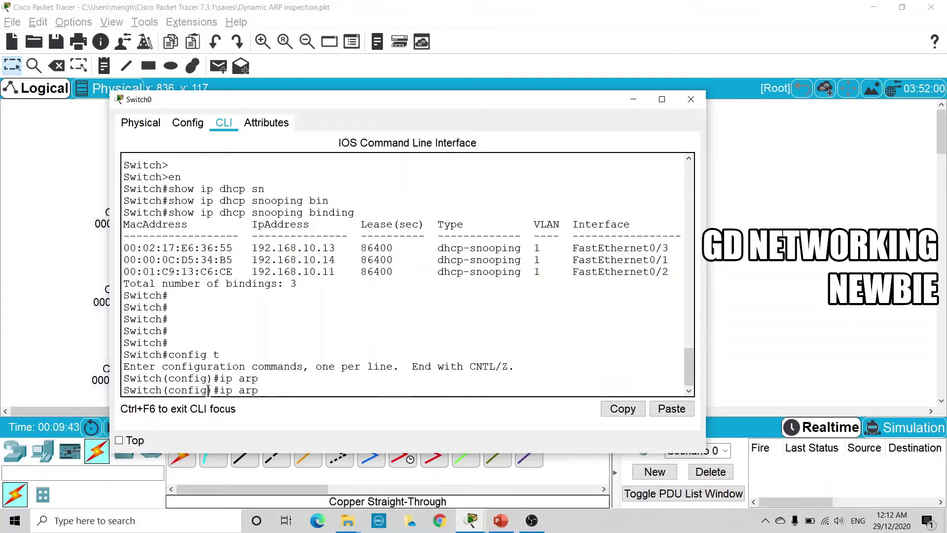
pyautogui.write('in')
pyautogui.press('Tab')
pyautogui.write('vlan')
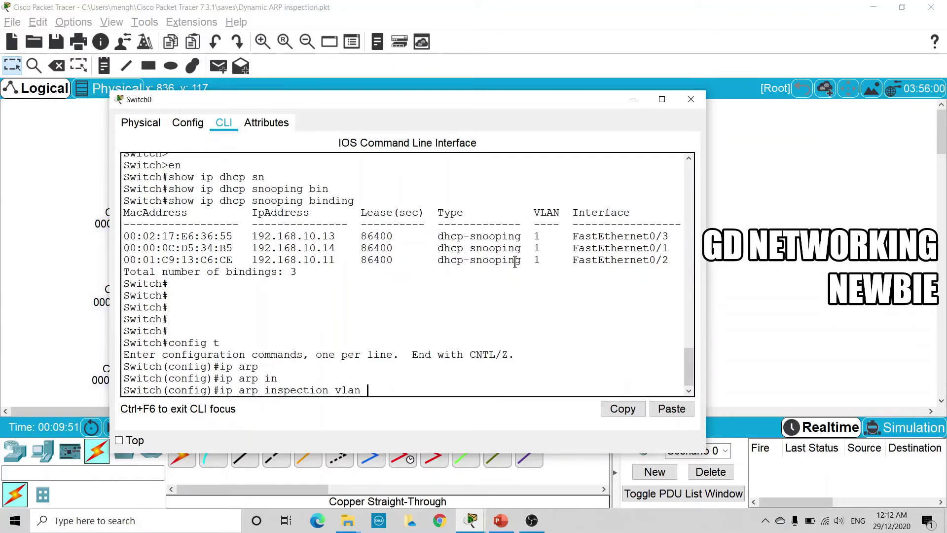
pyautogui.moveTo(527, 236); pyautogui.dragTo(541, 260)
pyautogui.click(417, 391)
pyautogui.write('1')
pyautogui.press('Return')
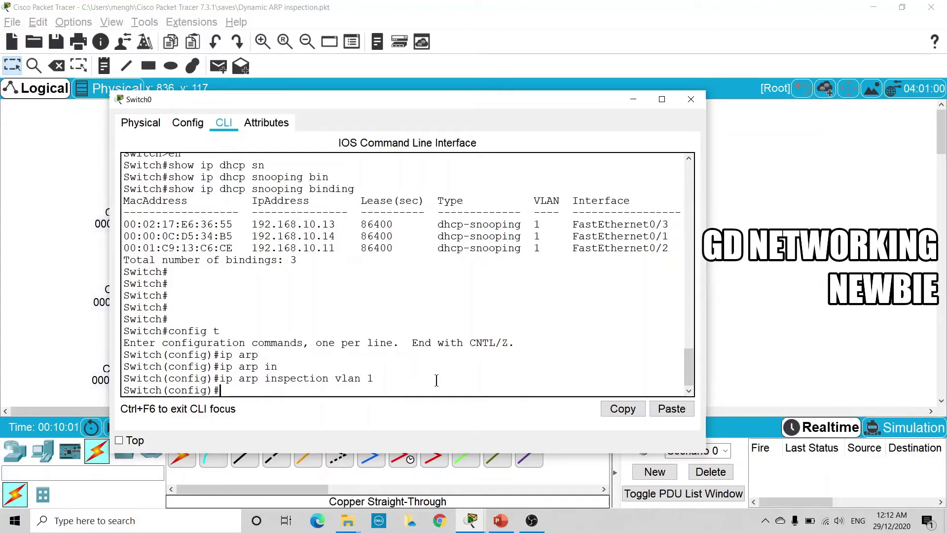
pyautogui.click(691, 99)
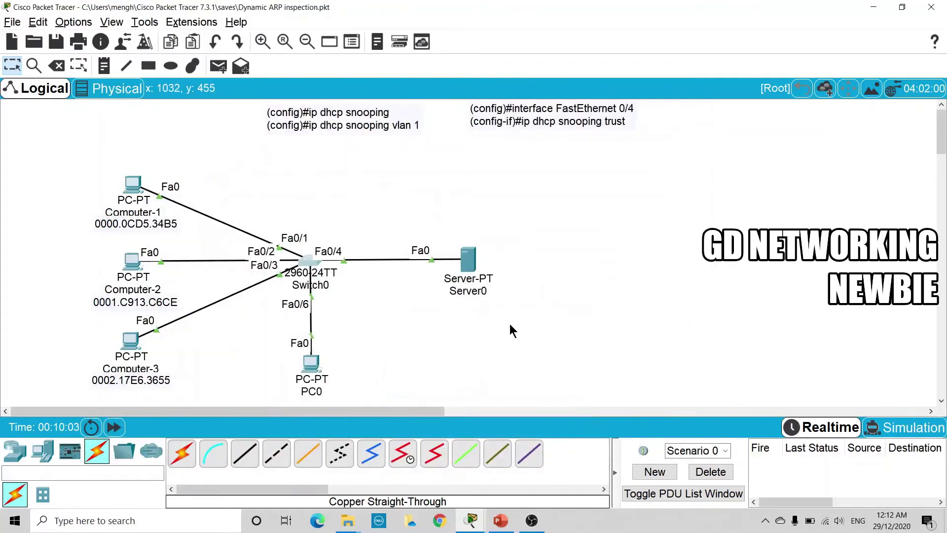
# Step: Open PC0's command prompt in a widened window and display its ARP table with "arp -a"
pyautogui.click(316, 362)
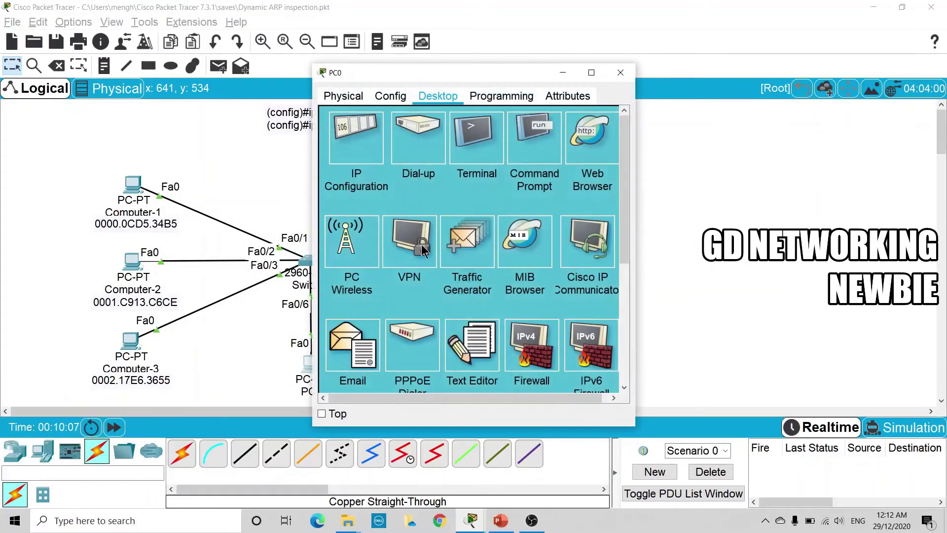
pyautogui.moveTo(486, 70); pyautogui.dragTo(532, 70)
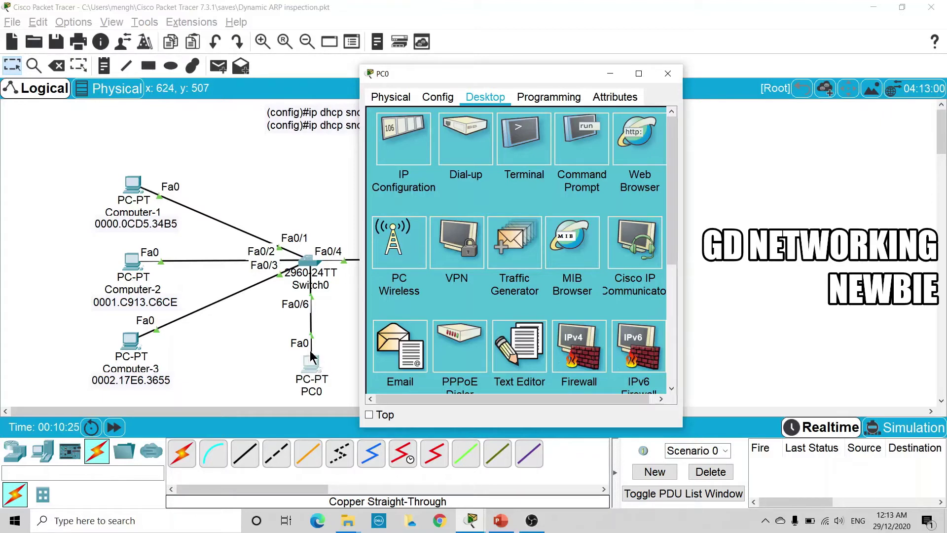
pyautogui.click(578, 150)
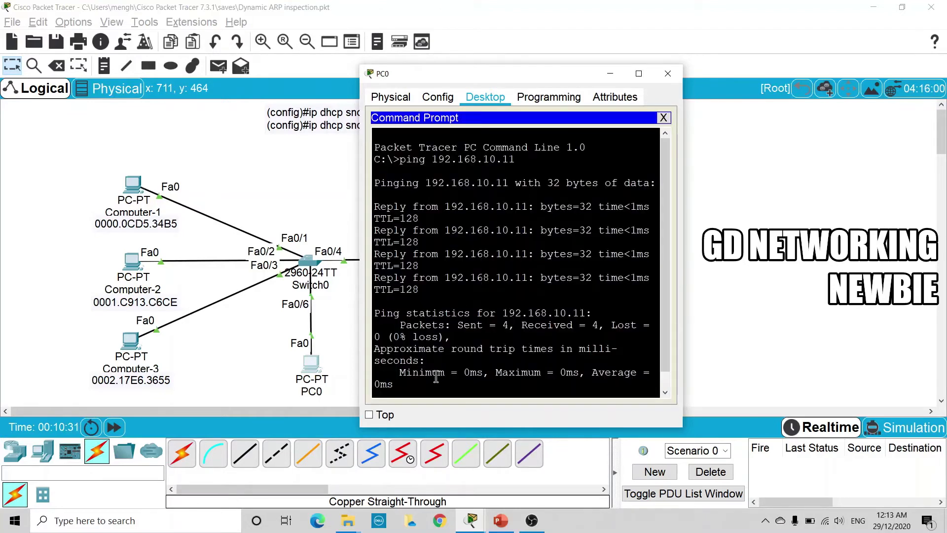
pyautogui.press('Return')
pyautogui.press('Return')
pyautogui.press('Return')
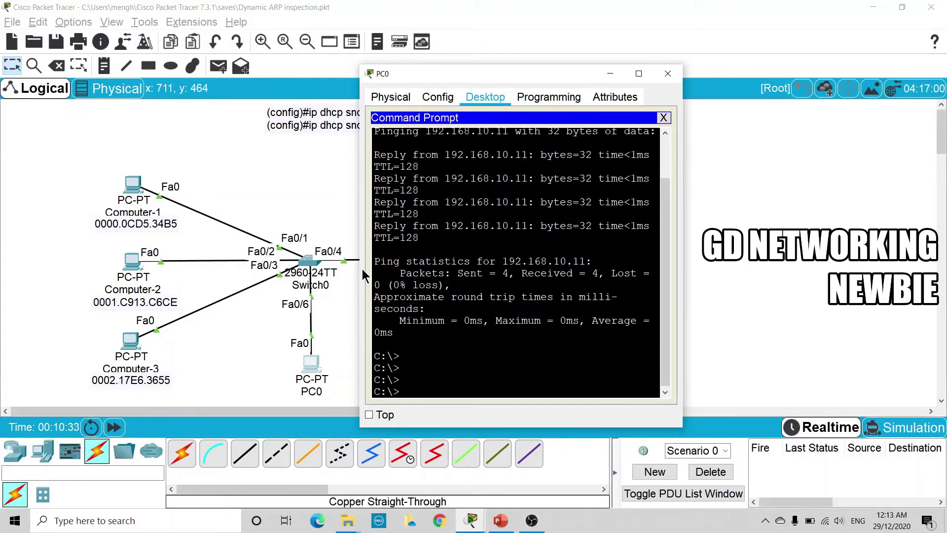
pyautogui.moveTo(360, 269); pyautogui.dragTo(94, 276)
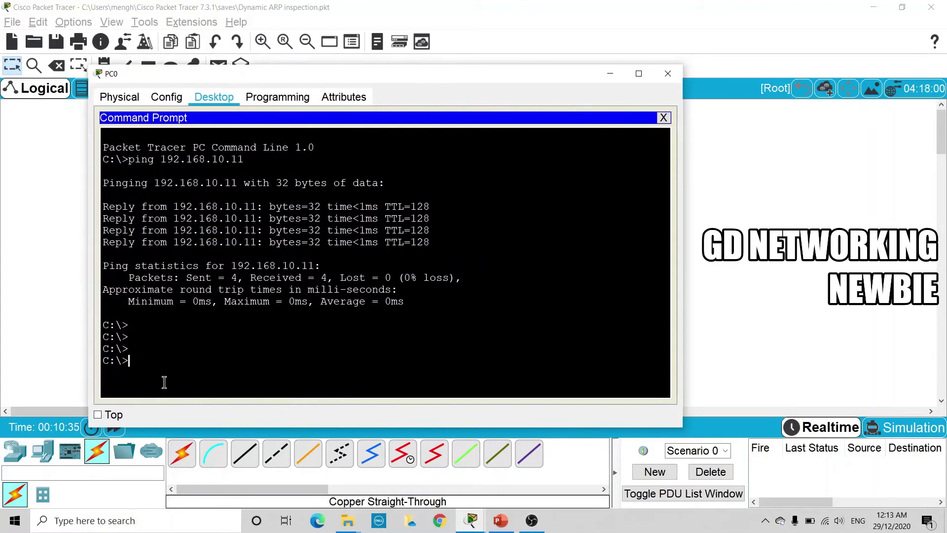
pyautogui.write('arp -a')
pyautogui.press('Return')
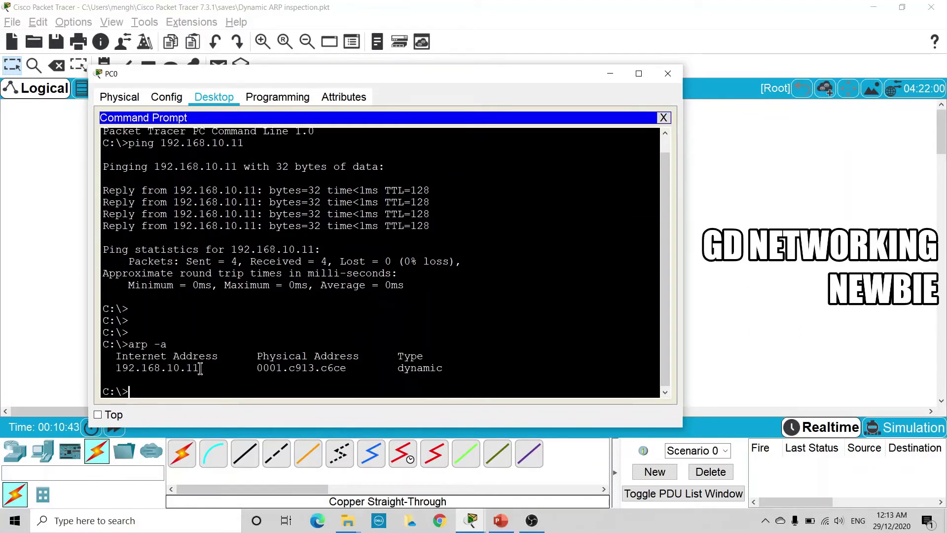
# Step: Clear PC0's ARP table with "arp -d" and close the PC0 window
pyautogui.moveTo(200, 368); pyautogui.dragTo(139, 368)
pyautogui.click(154, 387)
pyautogui.write('arp -d')
pyautogui.press('Return')
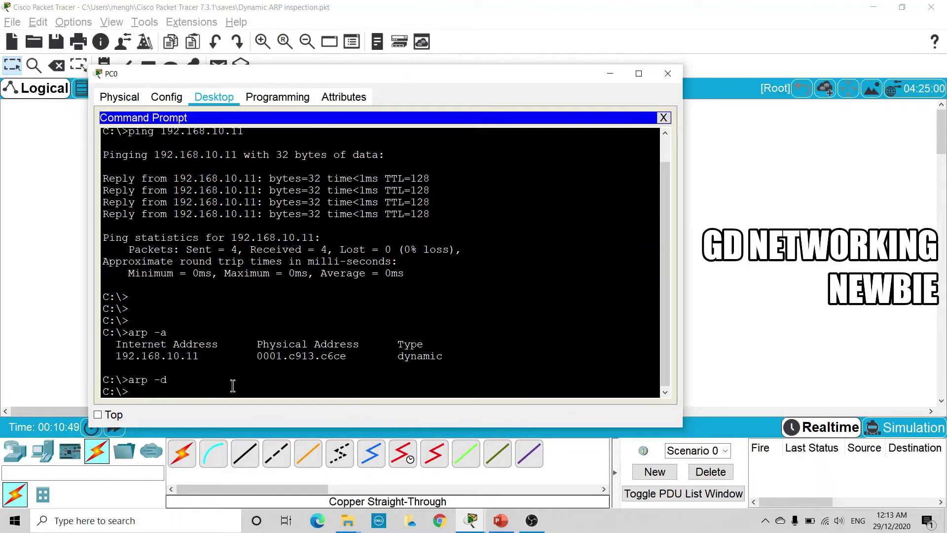
pyautogui.click(305, 344)
pyautogui.click(665, 74)
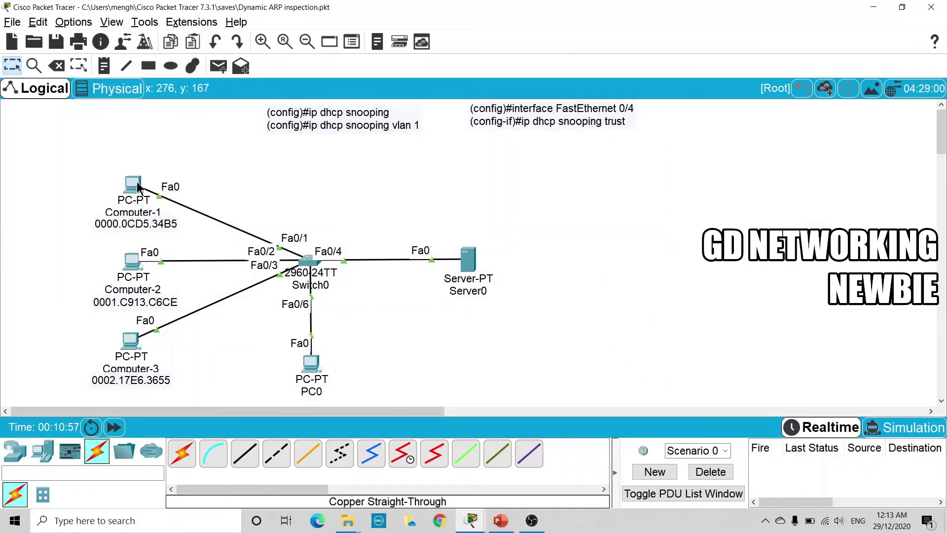
# Step: Reopen PC0's command prompt, reposition its window over the topology, and advance to fresh prompt lines below the earlier ARP commands
pyautogui.moveTo(137, 186)
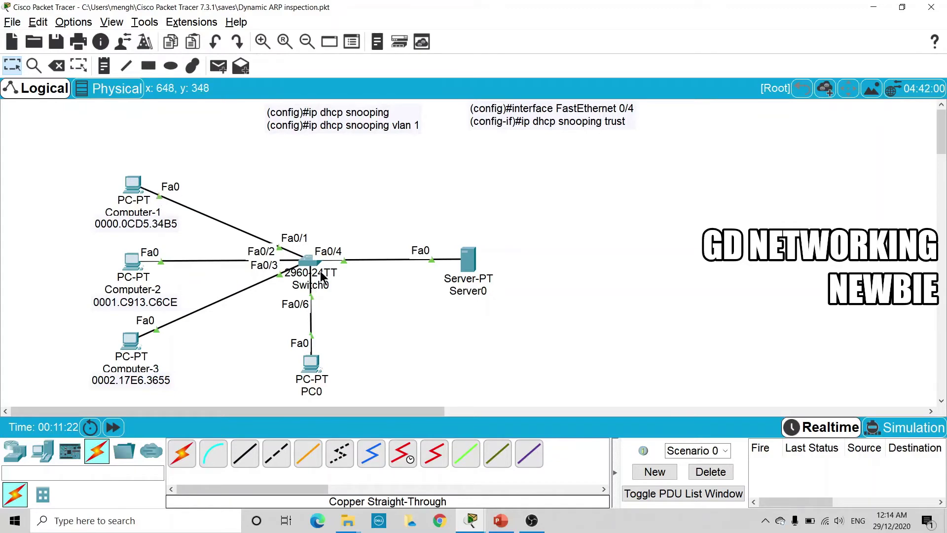
pyautogui.moveTo(320, 264)
pyautogui.click(318, 372)
pyautogui.moveTo(476, 79); pyautogui.dragTo(536, 138)
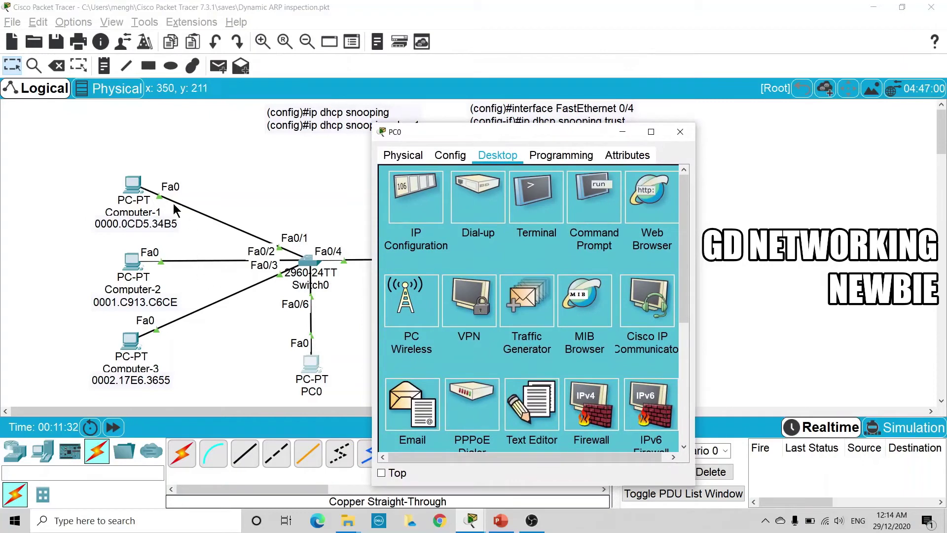
pyautogui.moveTo(517, 134); pyautogui.dragTo(253, 213)
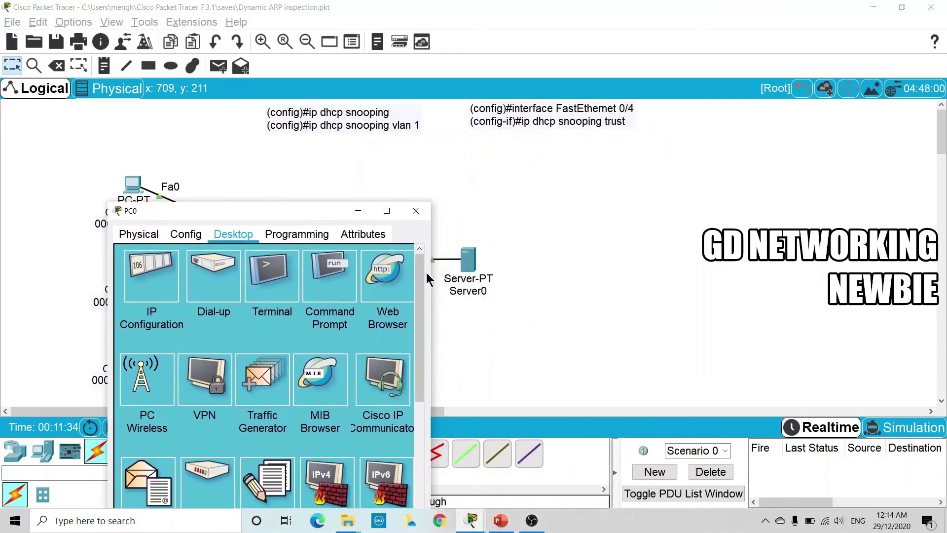
pyautogui.moveTo(312, 213); pyautogui.dragTo(388, 147)
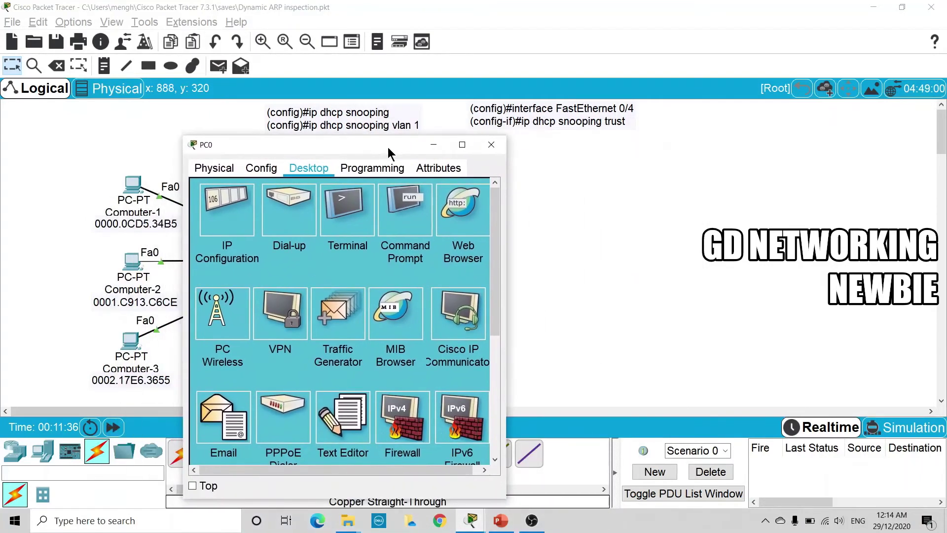
pyautogui.click(395, 227)
pyautogui.scroll(-5, 363, 309)
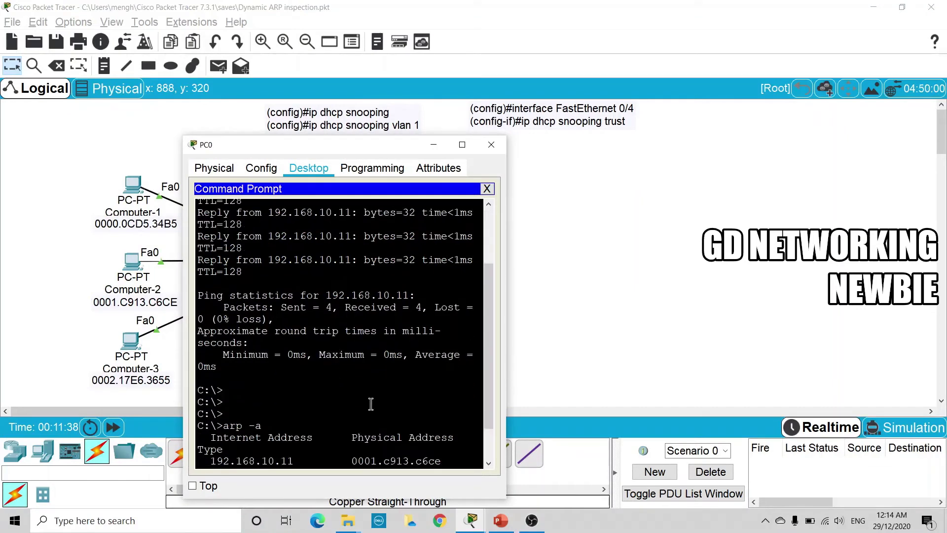
pyautogui.press('Return')
pyautogui.press('Return')
pyautogui.press('Return')
pyautogui.press('Return')
pyautogui.press('Return')
pyautogui.press('Return')
pyautogui.press('Return')
pyautogui.press('Return')
pyautogui.press('Return')
pyautogui.press('Return')
pyautogui.press('Return')
pyautogui.press('Return')
pyautogui.press('Return')
pyautogui.press('Return')
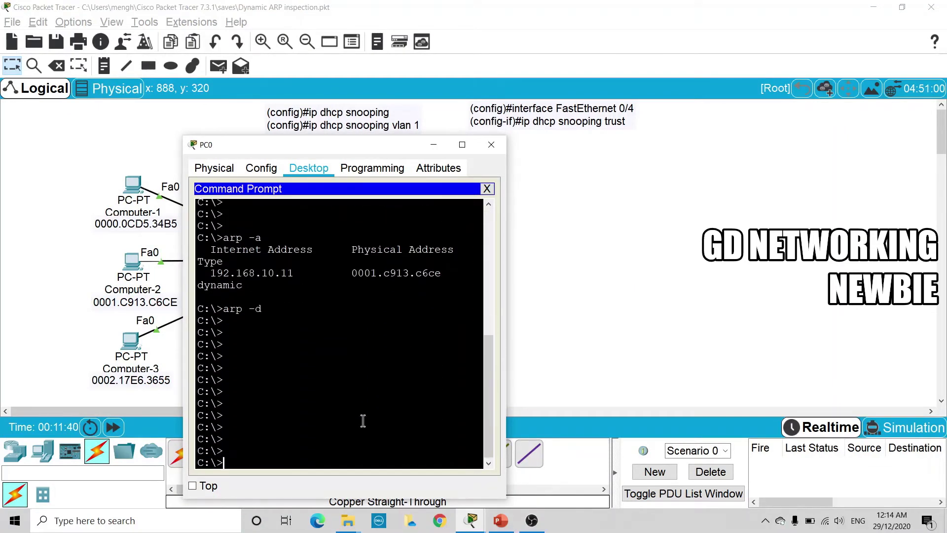
# Step: Ping 192.168.10.1 from PC0's command prompt, moving and widening the window before running the command
pyautogui.write('ping')
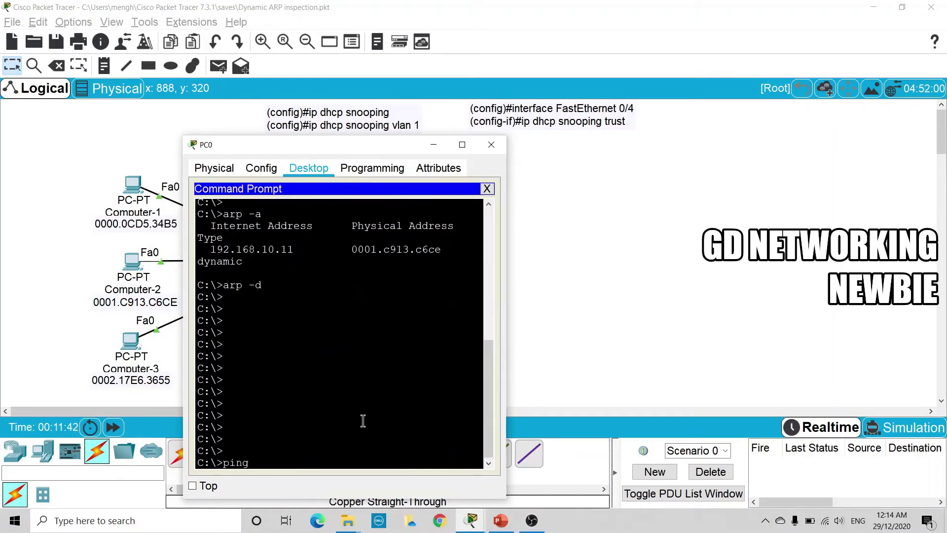
pyautogui.write(' 192.168.10.1')
pyautogui.moveTo(344, 144); pyautogui.dragTo(321, 98)
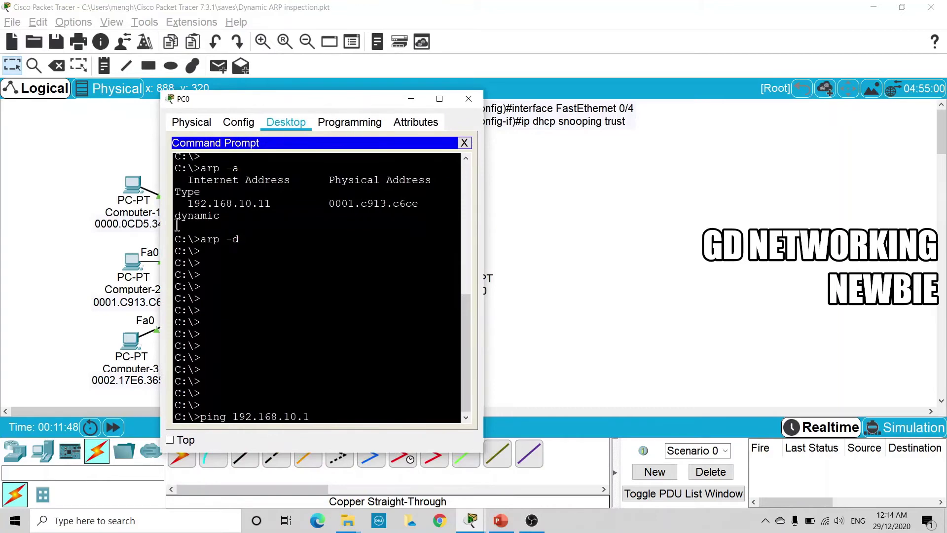
pyautogui.moveTo(161, 230); pyautogui.dragTo(93, 218)
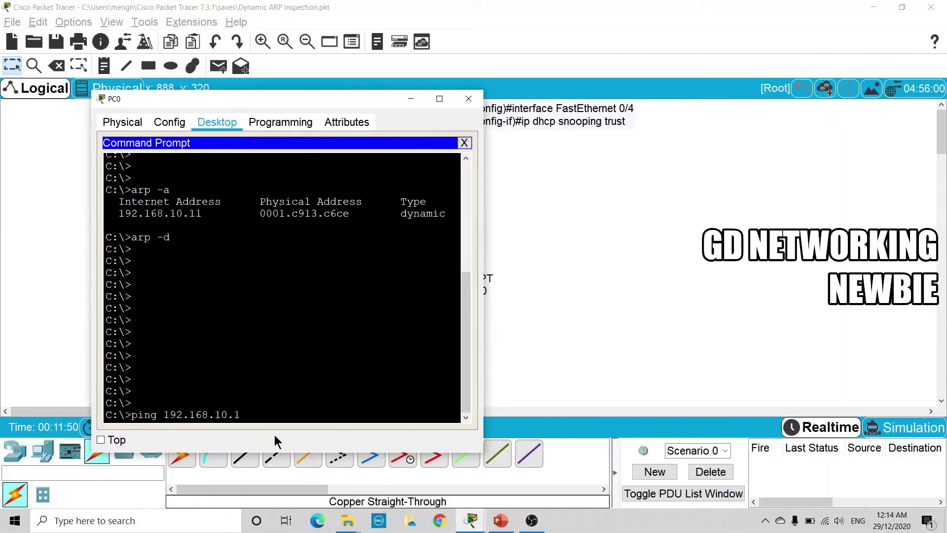
pyautogui.press('Return')
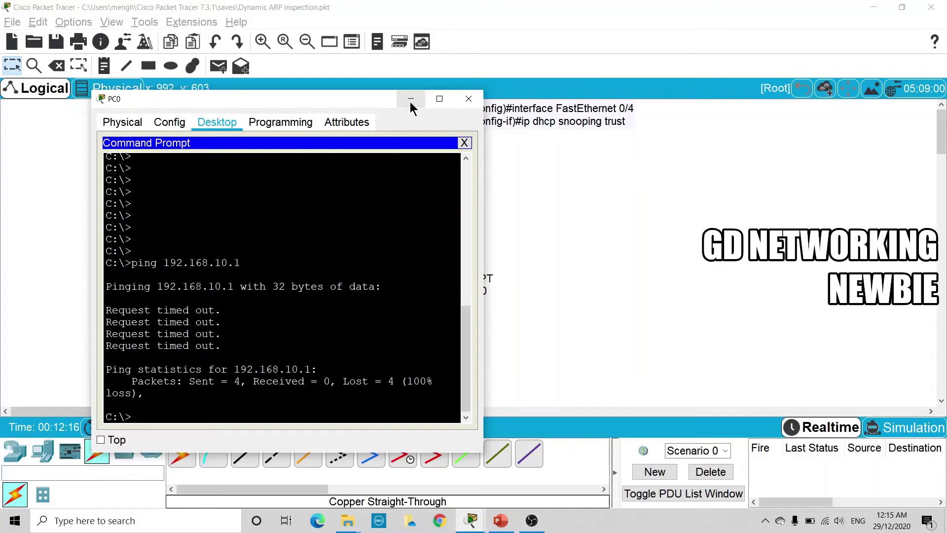
# Step: Set PC0's window aside and highlight the MAC address bound to 192.168.10.14 in Switch0's DHCP snooping table, then minimize Switch0's window
pyautogui.click(410, 101)
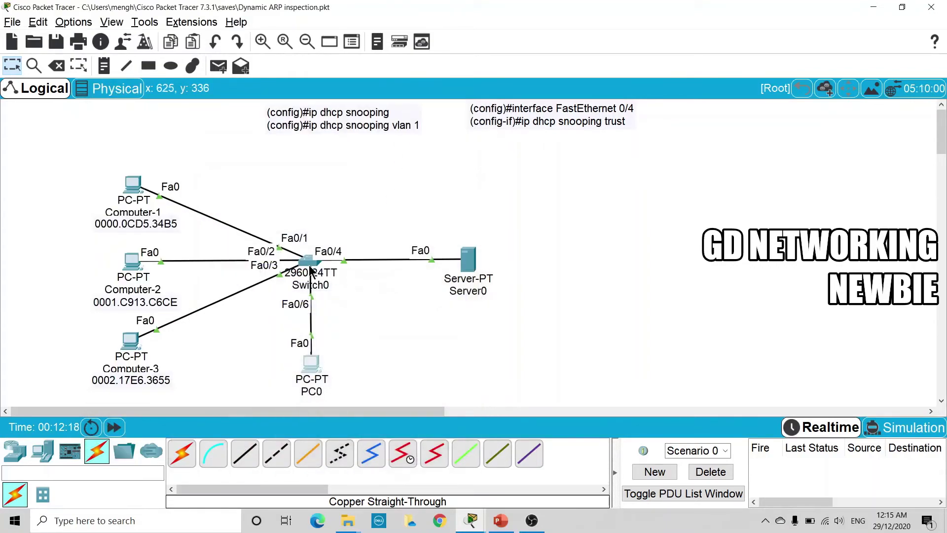
pyautogui.click(309, 269)
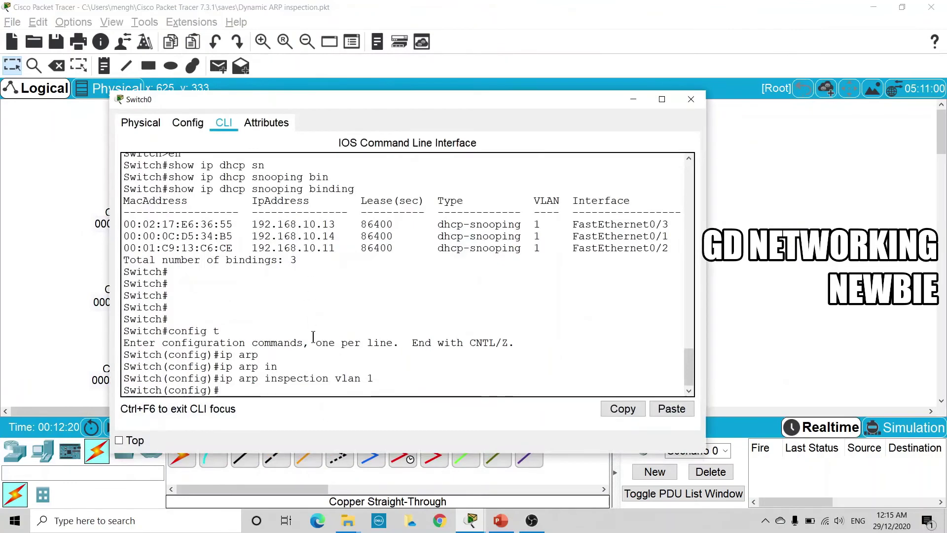
pyautogui.moveTo(341, 234); pyautogui.dragTo(110, 236)
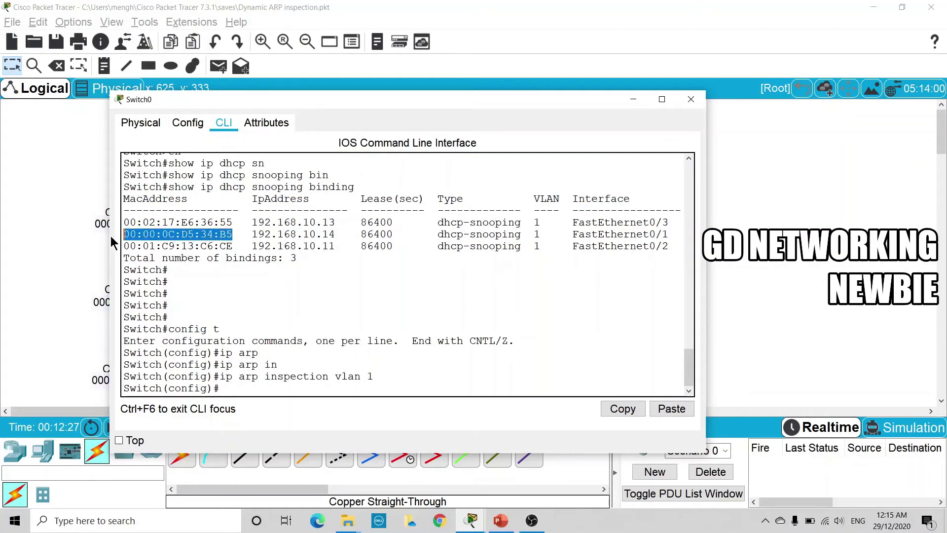
pyautogui.click(632, 100)
# Step: Display PC0's full network configuration with "ipconfig /all" and widen the window to read the FastEthernet0 details
pyautogui.click(316, 369)
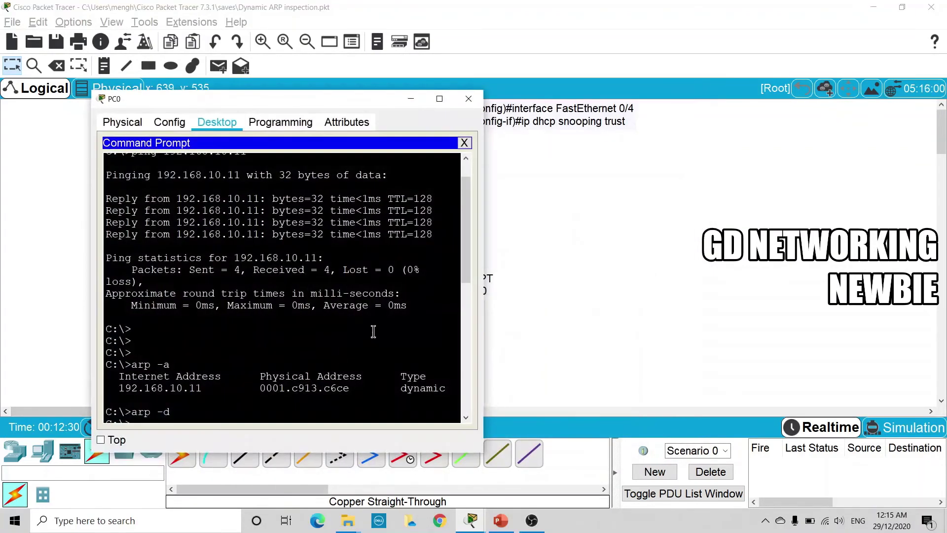
pyautogui.click(307, 397)
pyautogui.press('Return')
pyautogui.press('Return')
pyautogui.press('Return')
pyautogui.press('Return')
pyautogui.press('Return')
pyautogui.press('Return')
pyautogui.press('Return')
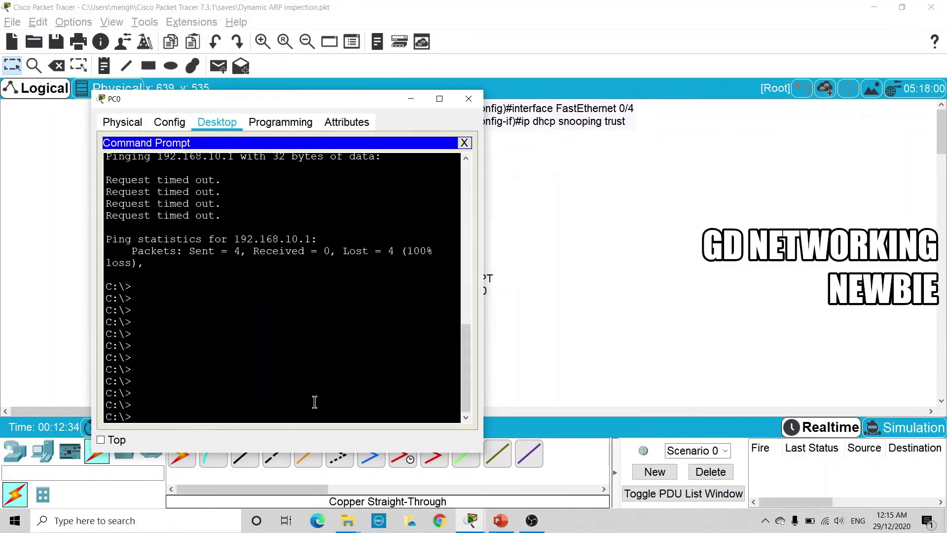
pyautogui.press('Return')
pyautogui.press('Return')
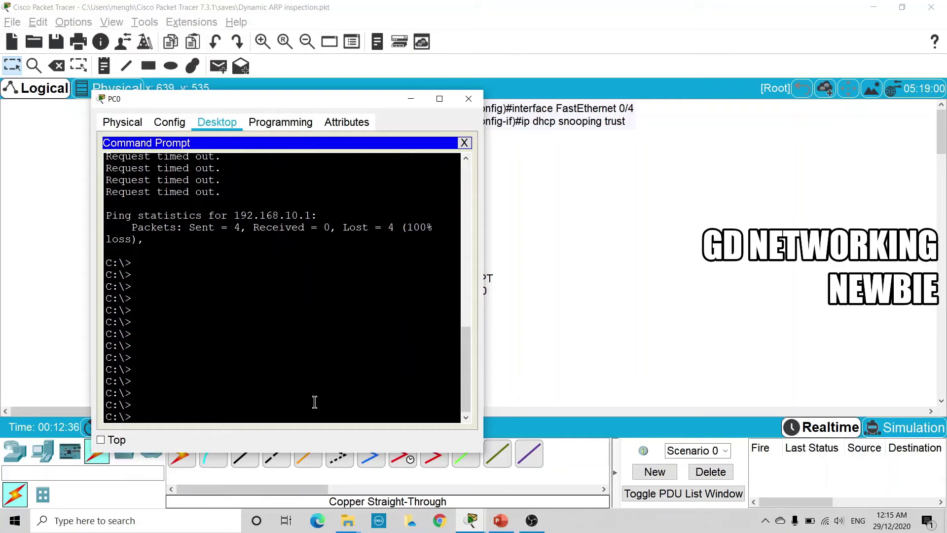
pyautogui.write('ipconfig /a')
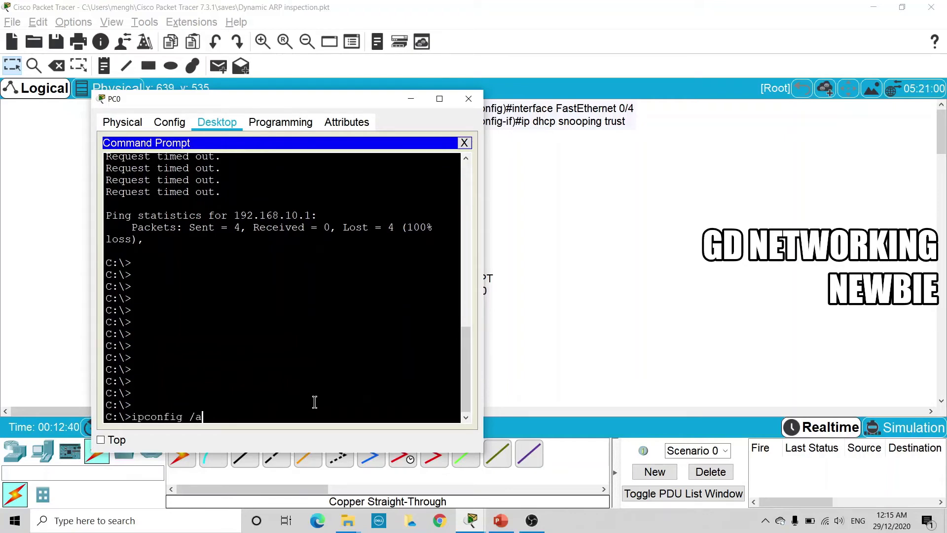
pyautogui.write('ll')
pyautogui.press('Return')
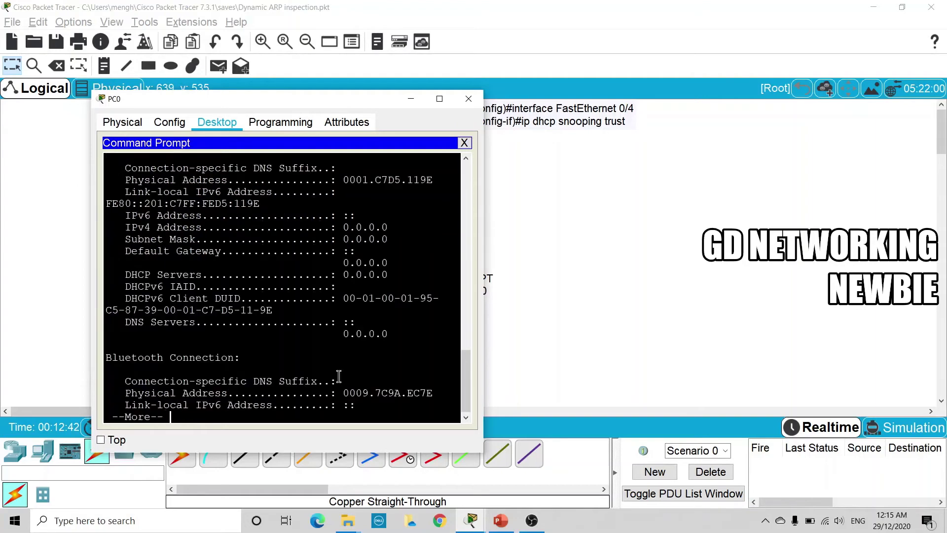
pyautogui.scroll(1, 232, 224)
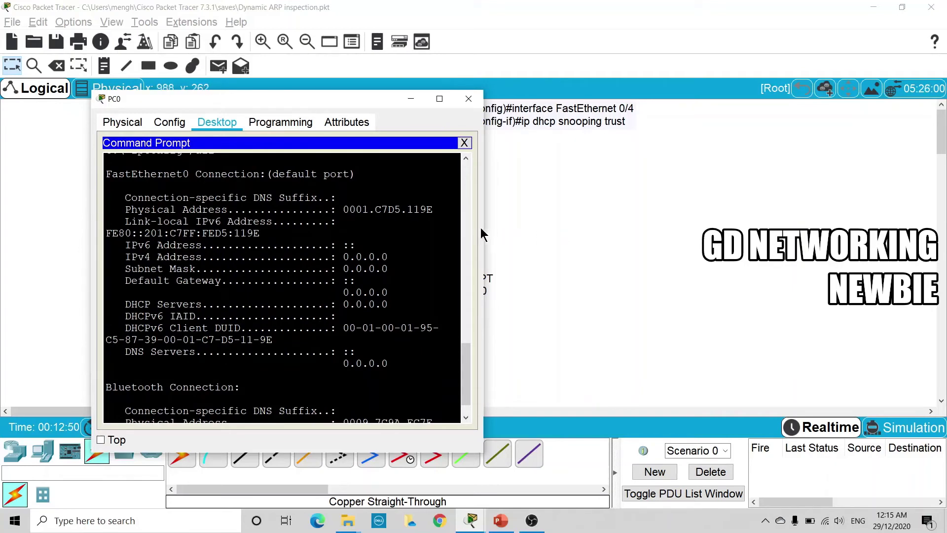
pyautogui.moveTo(483, 232); pyautogui.dragTo(598, 233)
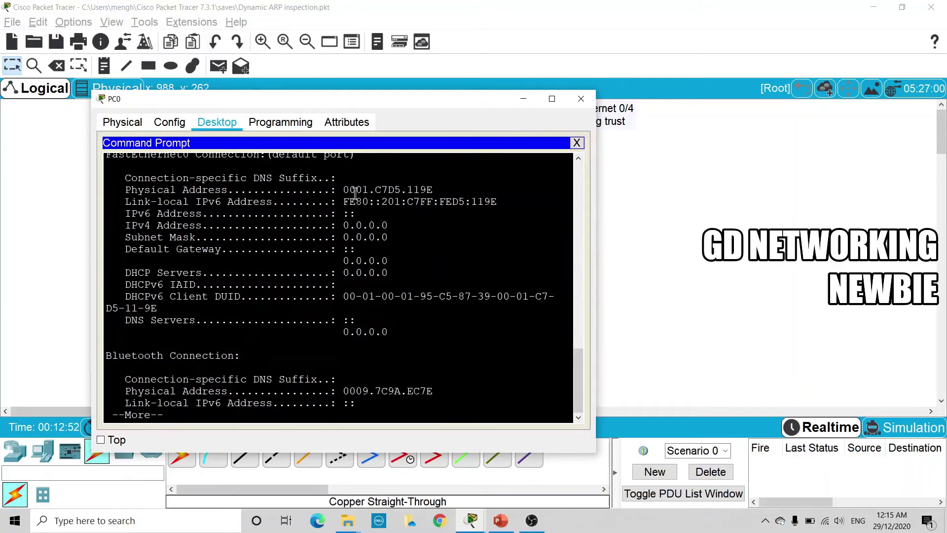
# Step: Copy PC0's FastEthernet0 physical address and place it as a note reading "0001.C7D5.119E" beside PC0 in the topology
pyautogui.moveTo(349, 189)
pyautogui.mouseDown()
pyautogui.moveTo(433, 190)
pyautogui.moveTo(344, 190)
pyautogui.mouseUp()
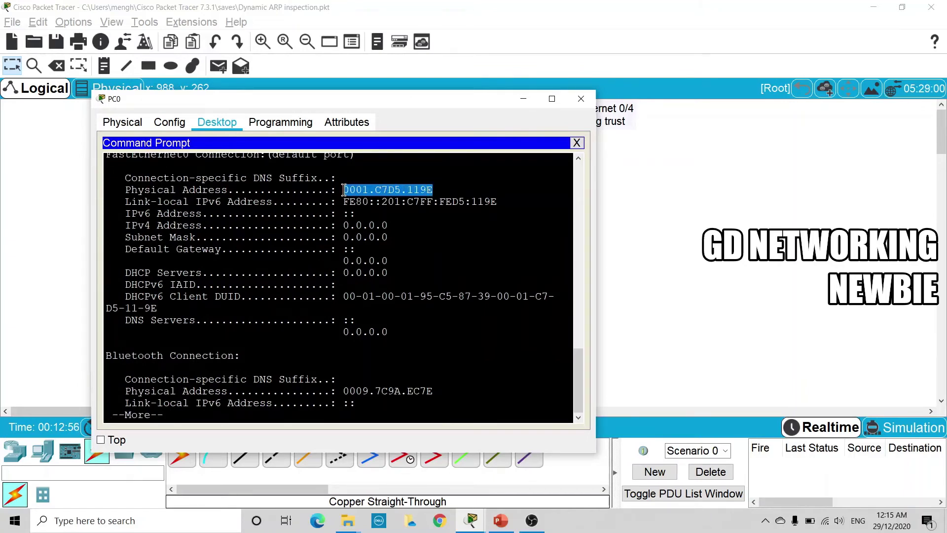
pyautogui.rightClick(424, 190)
pyautogui.click(444, 199)
pyautogui.click(522, 100)
pyautogui.click(104, 65)
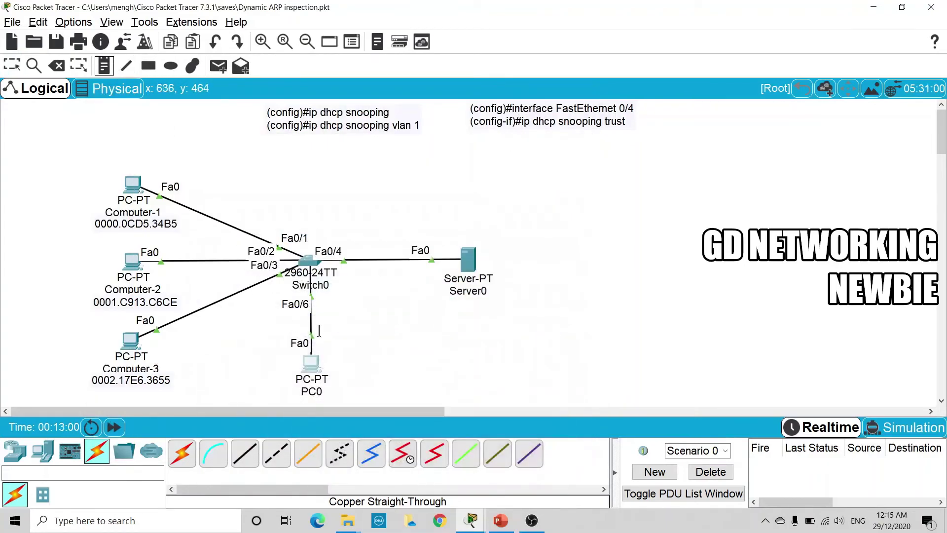
pyautogui.click(340, 355)
pyautogui.write('0001.C7D5.119E')
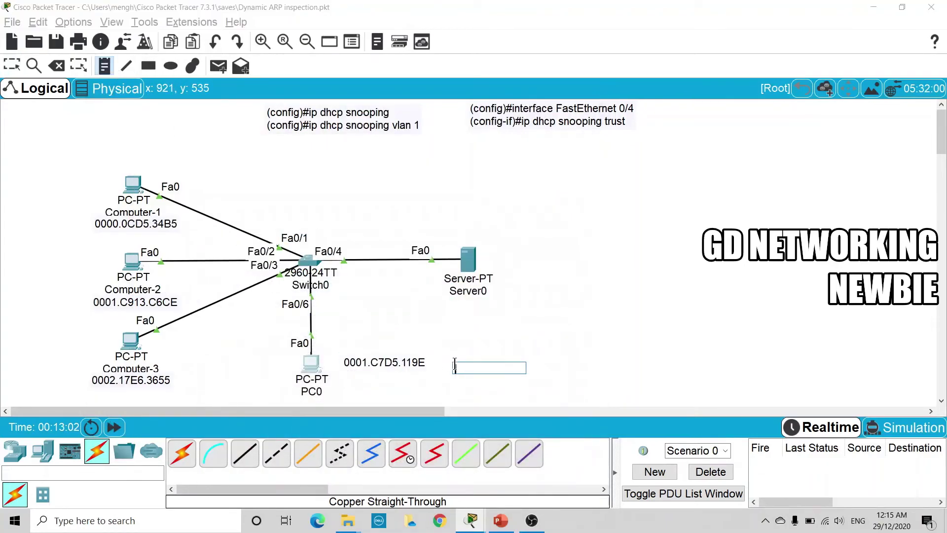
pyautogui.click(453, 363)
pyautogui.press('Escape')
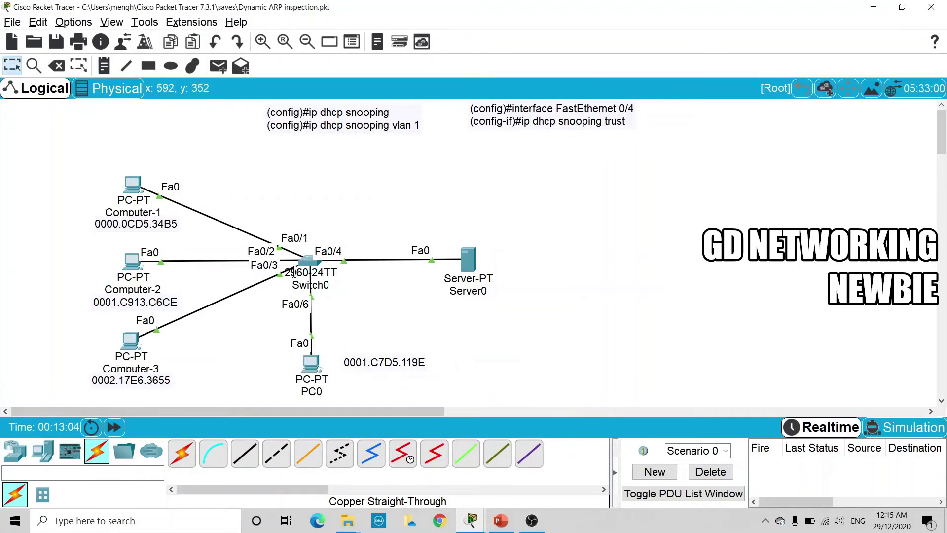
# Step: Compare the MAC address bound to 192.168.10.14 in Switch0's snooping table with PC0's note, shrinking Switch0's window to expose the note
pyautogui.click(308, 270)
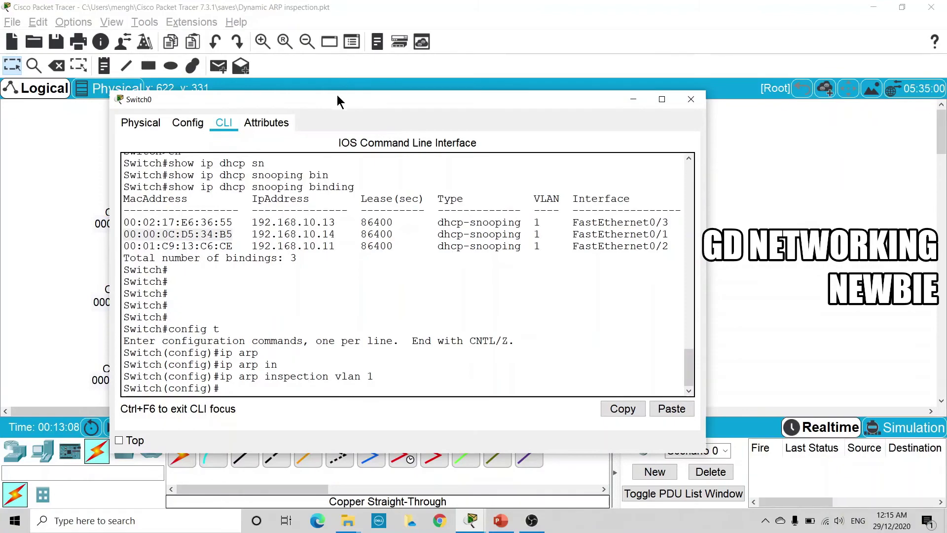
pyautogui.moveTo(336, 99); pyautogui.dragTo(347, 1)
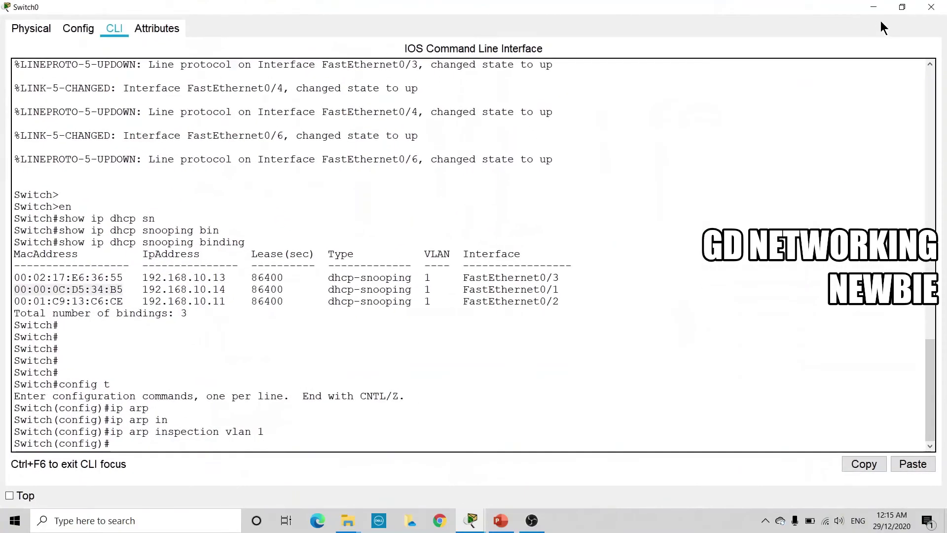
pyautogui.click(902, 6)
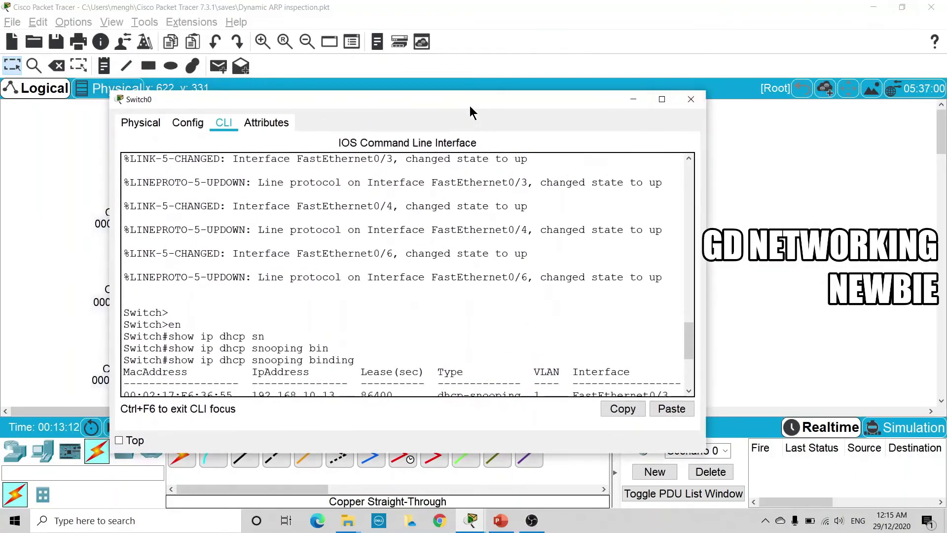
pyautogui.moveTo(470, 105); pyautogui.dragTo(474, 4)
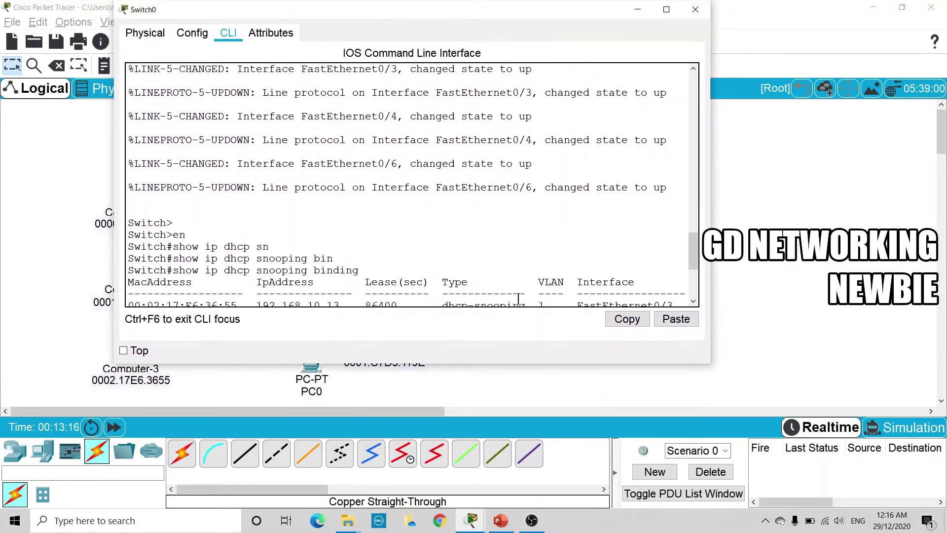
pyautogui.moveTo(413, 366); pyautogui.dragTo(428, 342)
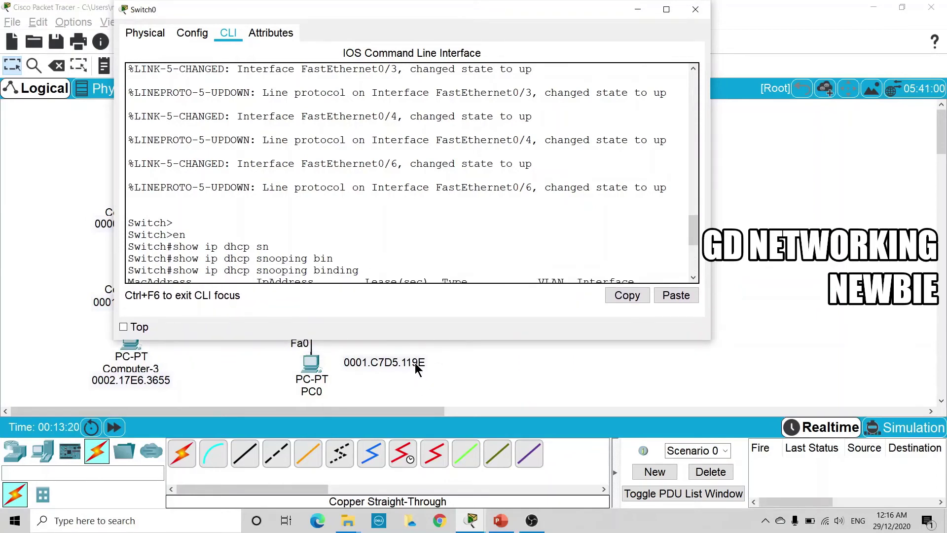
pyautogui.scroll(-4, 374, 218)
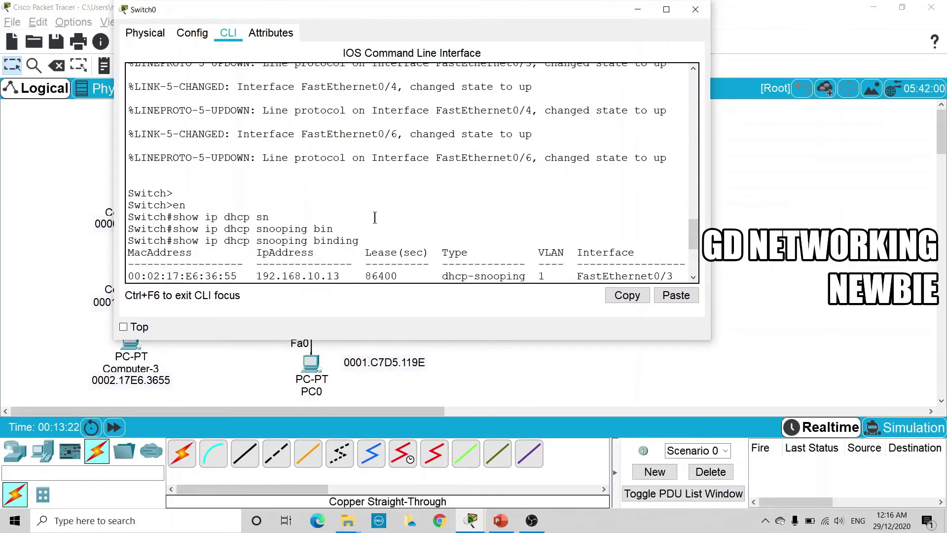
pyautogui.moveTo(341, 169); pyautogui.dragTo(128, 169)
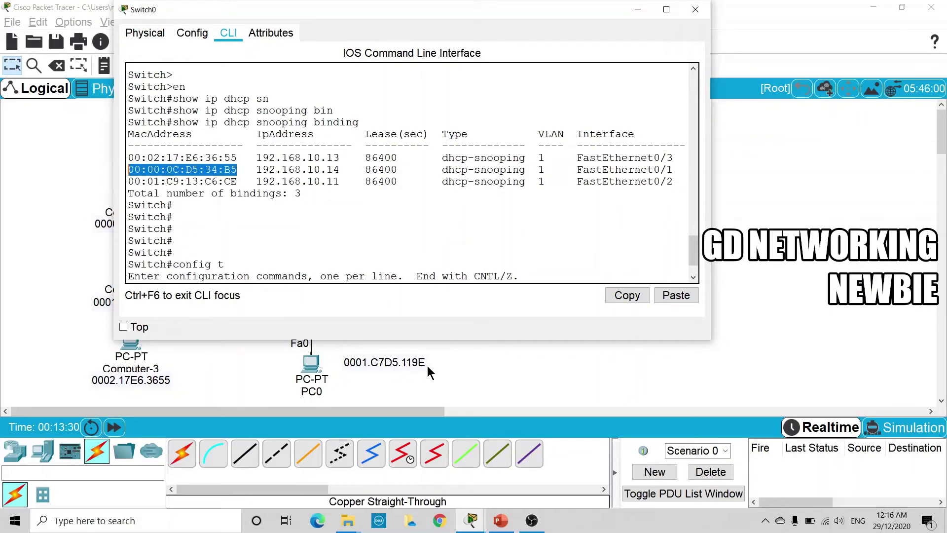
pyautogui.click(636, 11)
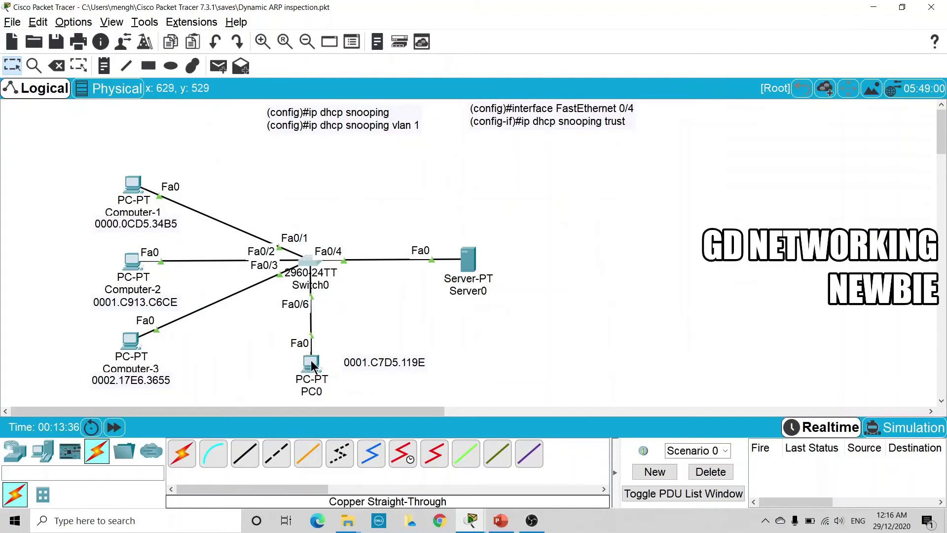
# Step: Reopen Switch0's CLI to review the ARP inspection command on fresh prompt lines and minimize the window again
pyautogui.moveTo(312, 366)
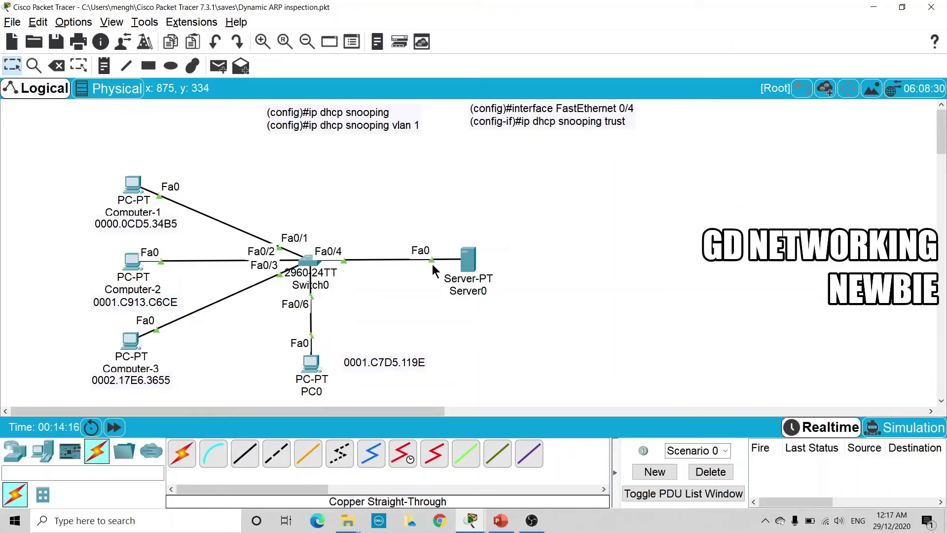
pyautogui.click(312, 263)
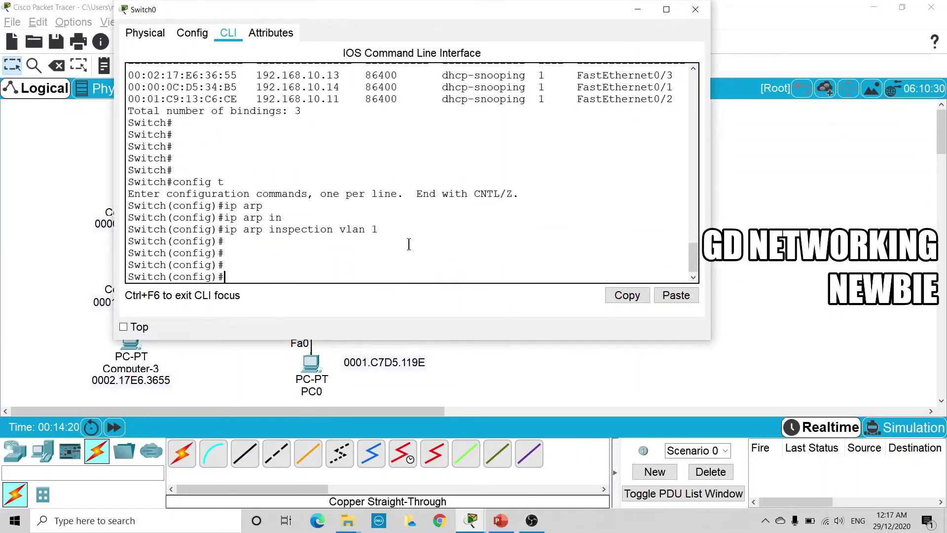
pyautogui.click(638, 10)
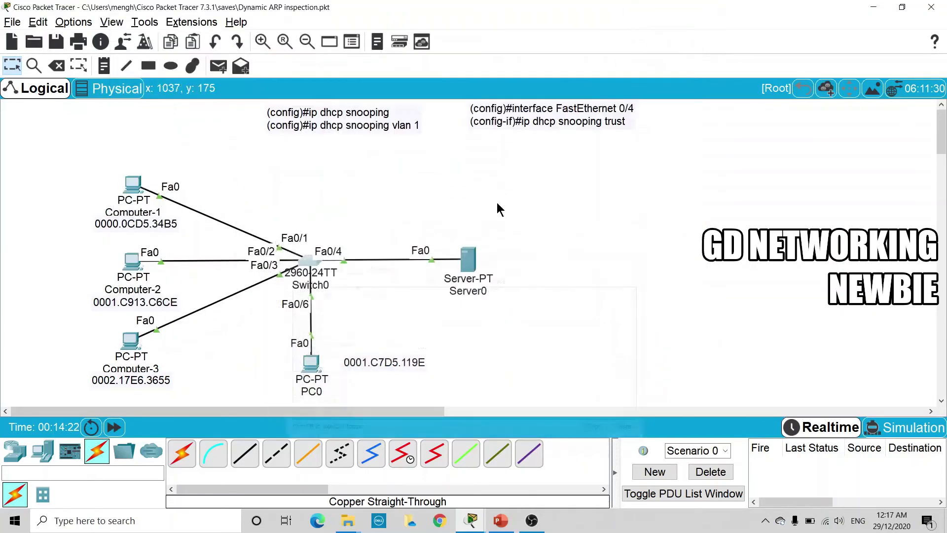
# Step: Open Switch0's CLI and enter interface configuration mode for FastEthernet 0/4, the port facing Server0
pyautogui.click(310, 270)
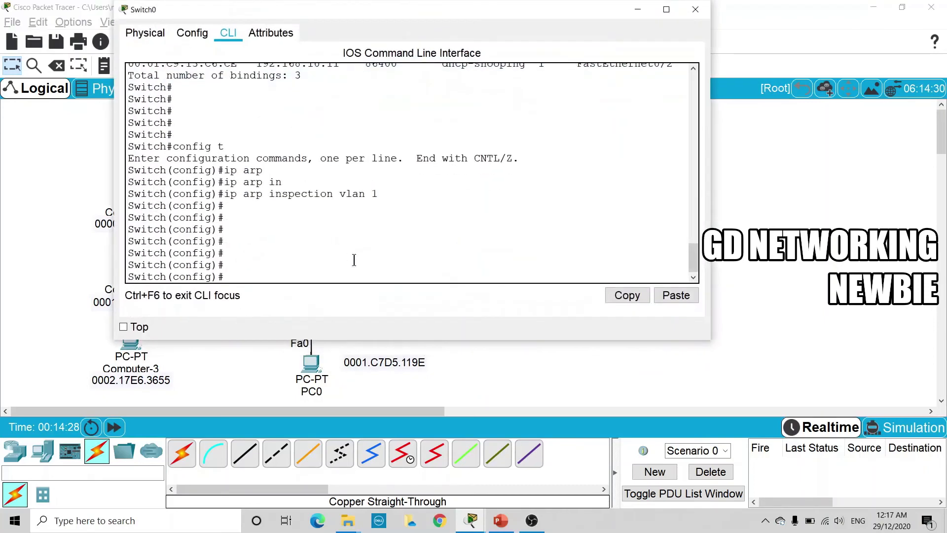
pyautogui.write('inter')
pyautogui.press('Tab')
pyautogui.write('fa')
pyautogui.press('Tab')
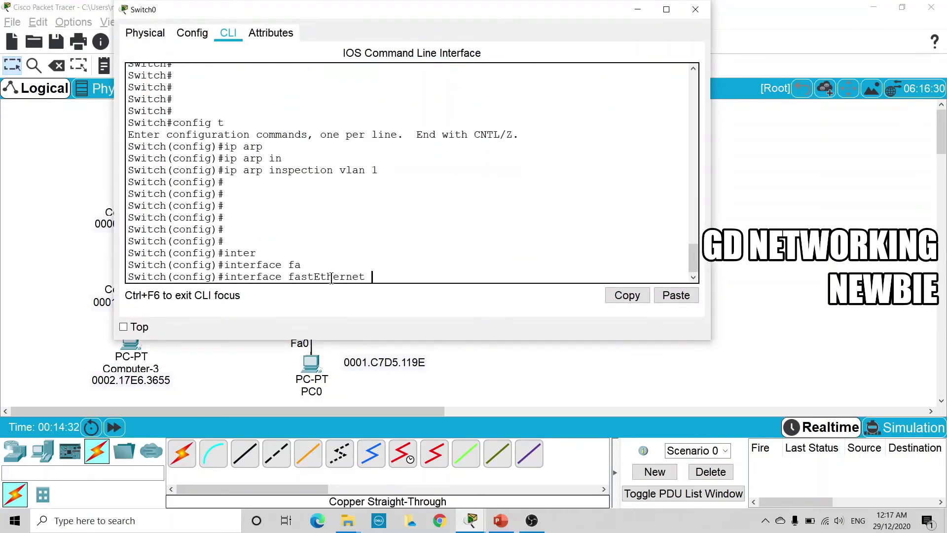
pyautogui.write('0/4')
pyautogui.press('Return')
# Step: Trust the port for ARP inspection with "ip arp inspection trust", return to privileged EXEC mode and minimize Switch0's window
pyautogui.write('ip are')
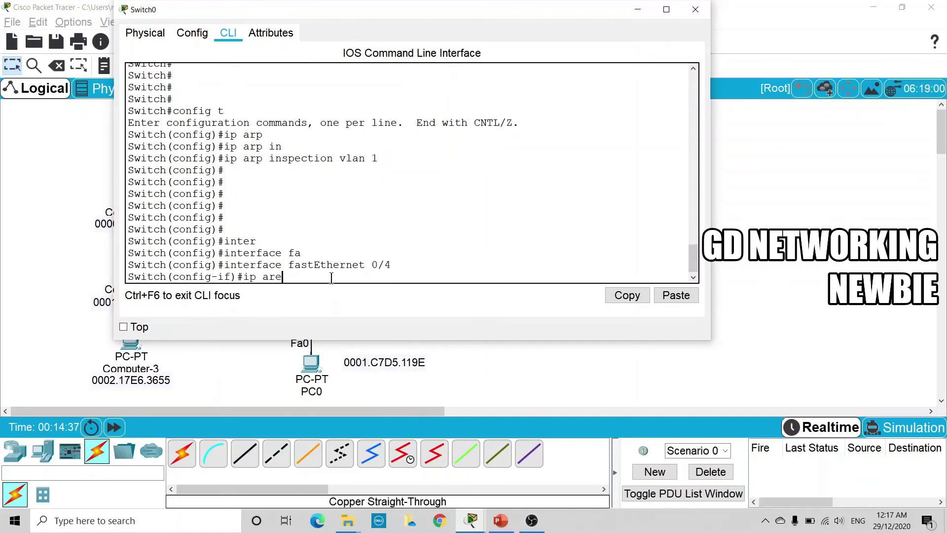
pyautogui.press('BackSpace')
pyautogui.write('p')
pyautogui.press('Tab')
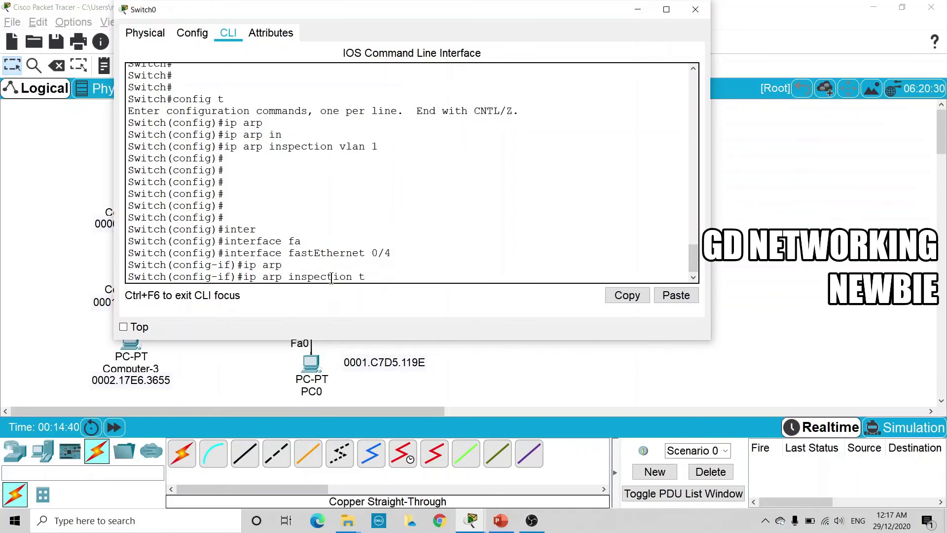
pyautogui.write('tru')
pyautogui.press('Tab')
pyautogui.press('Return')
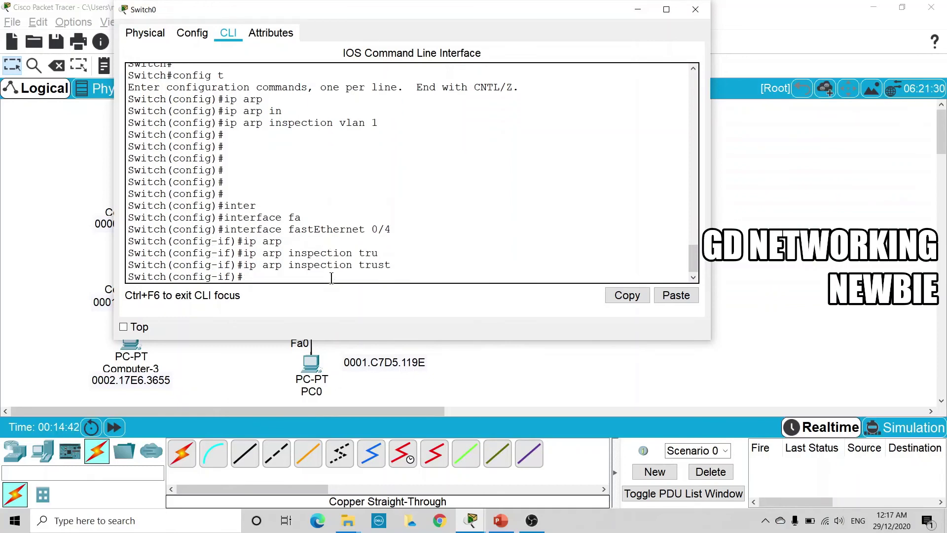
pyautogui.hotkey('ctrl', 'z')
pyautogui.press('Return')
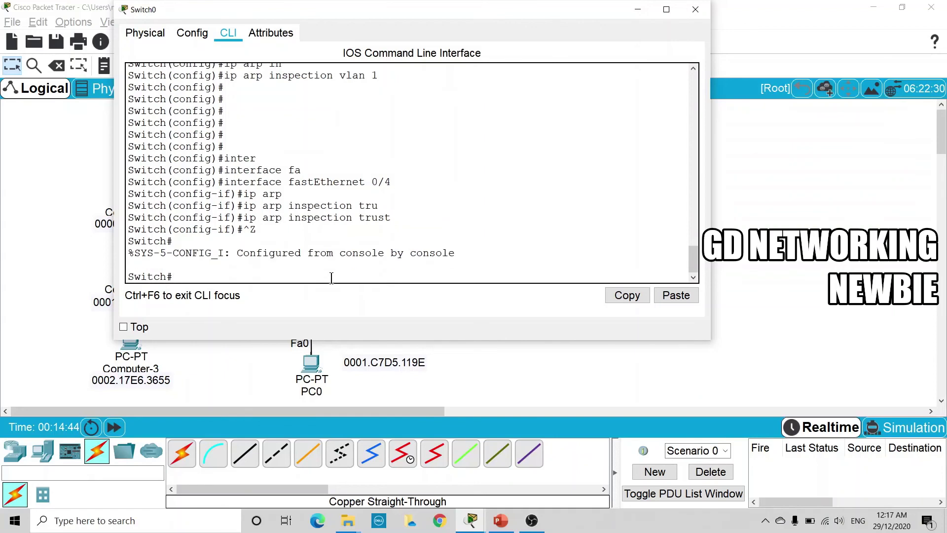
pyautogui.click(637, 9)
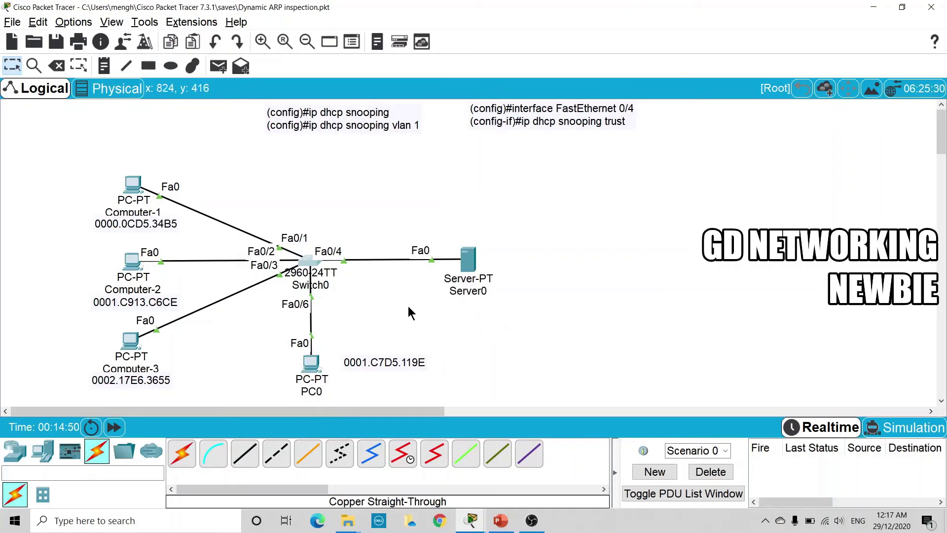
# Step: Shift the "0001.C7D5.119E" note beside PC0 slightly downward
pyautogui.moveTo(372, 362)
pyautogui.mouseDown()
pyautogui.moveTo(370, 379)
pyautogui.moveTo(383, 369)
pyautogui.moveTo(375, 376)
pyautogui.moveTo(373, 367)
pyautogui.mouseUp()
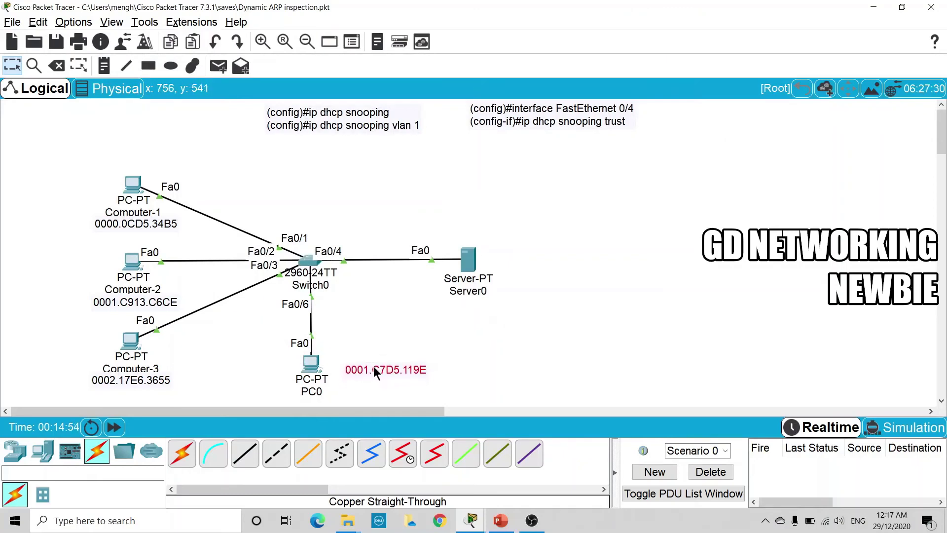